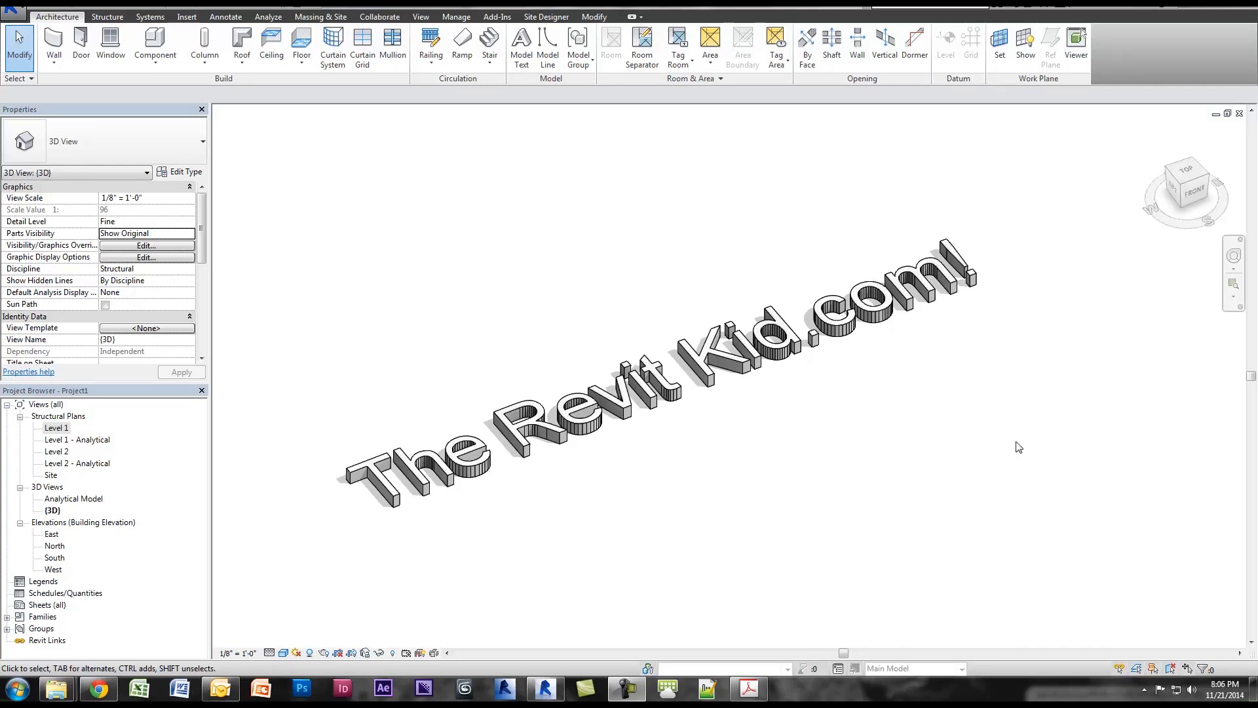
Step: Check the bridge sketch PDF, then return to Revit and open the Level 1 structural plan
left_click(749, 688)
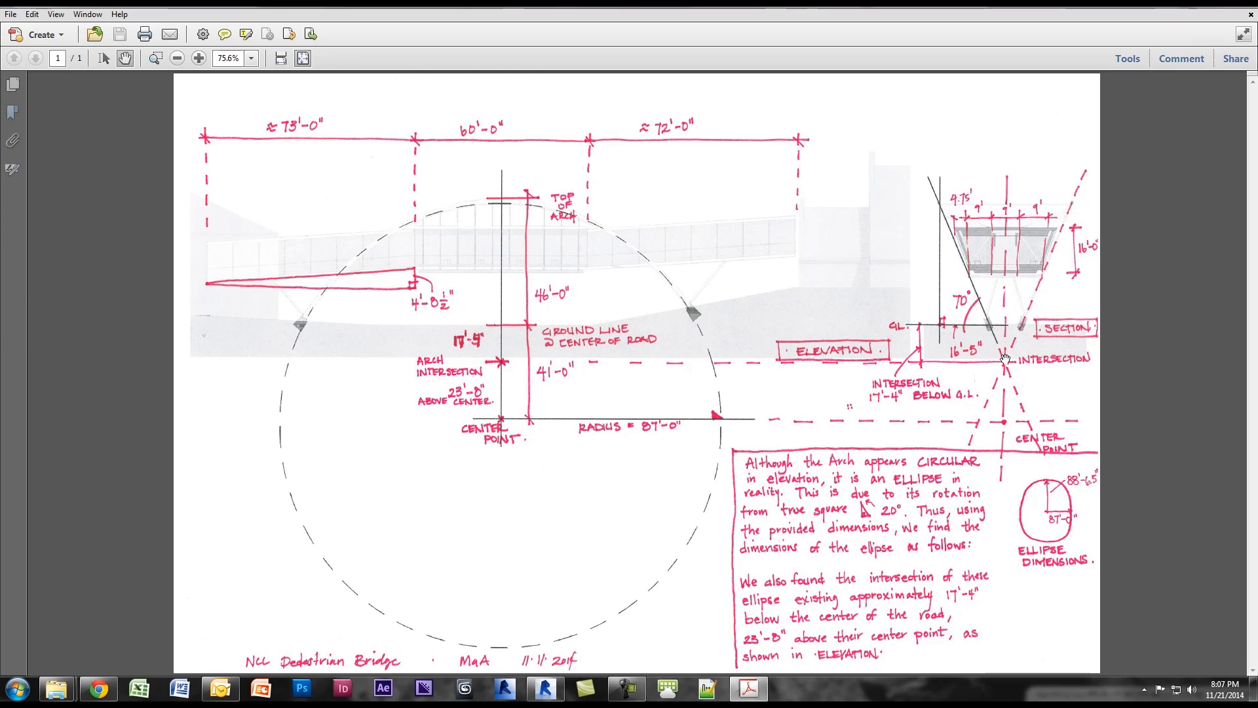
key("alt+Tab")
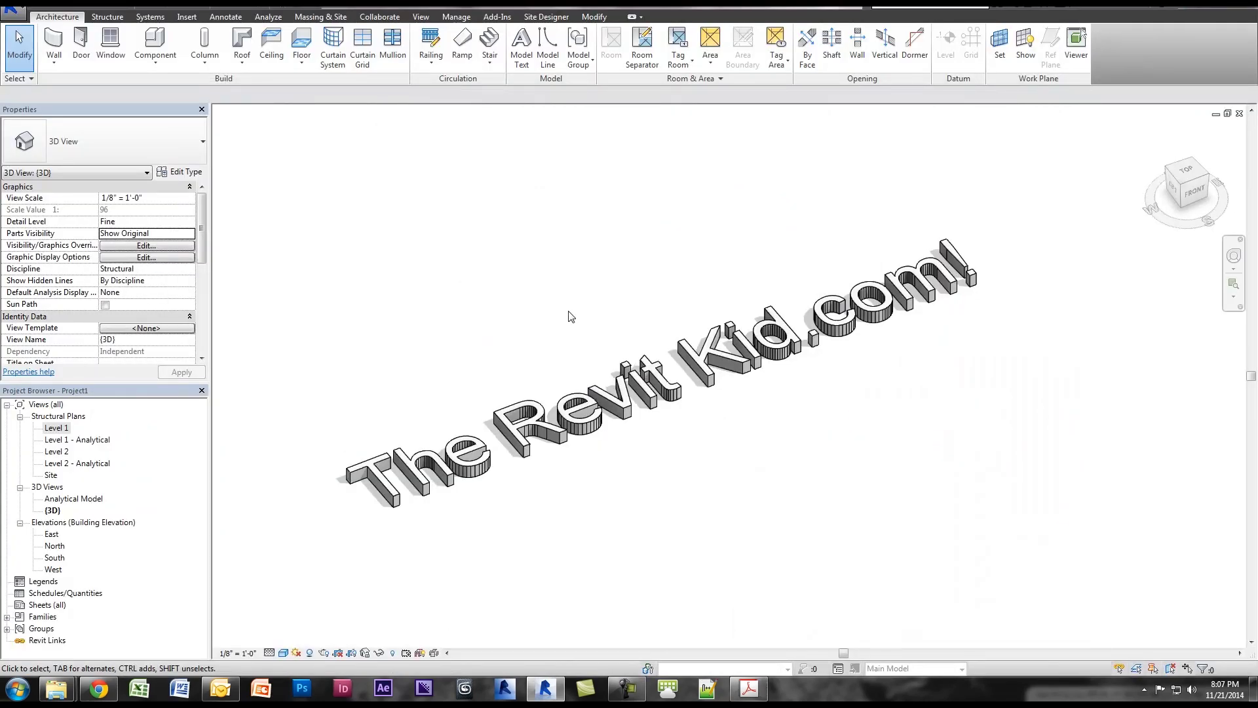
scroll(570, 316, "down", 5)
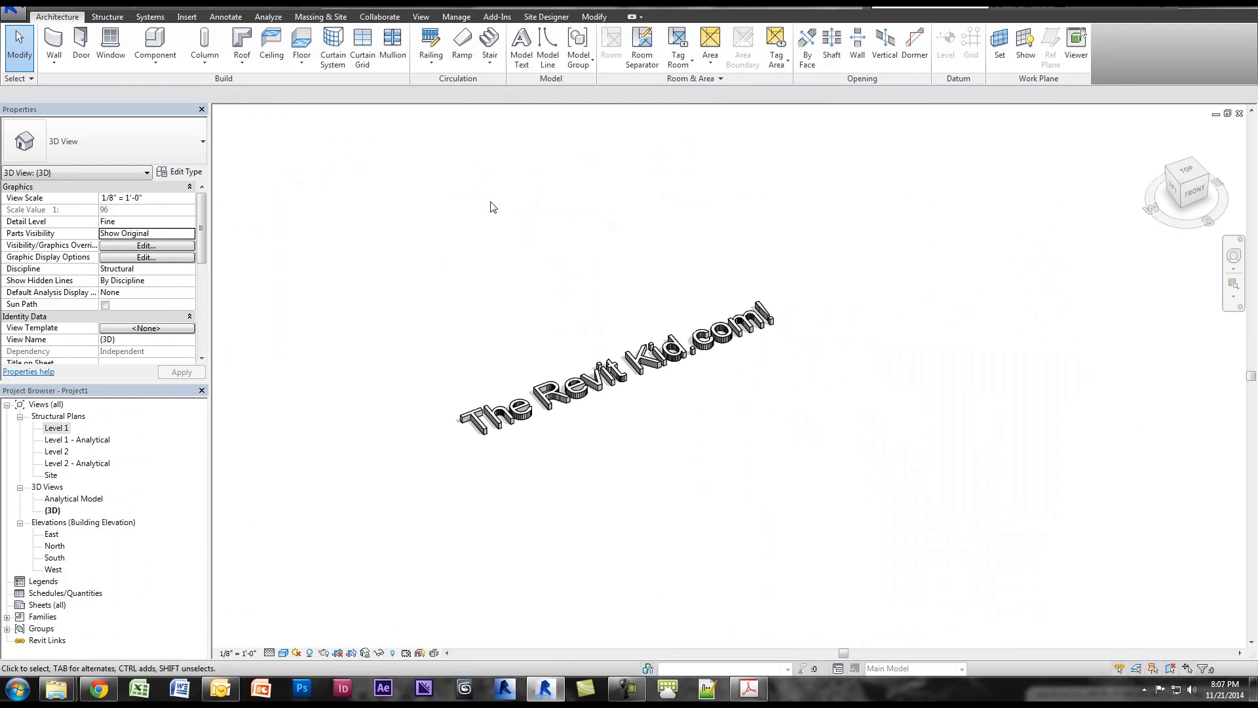
double_click(55, 429)
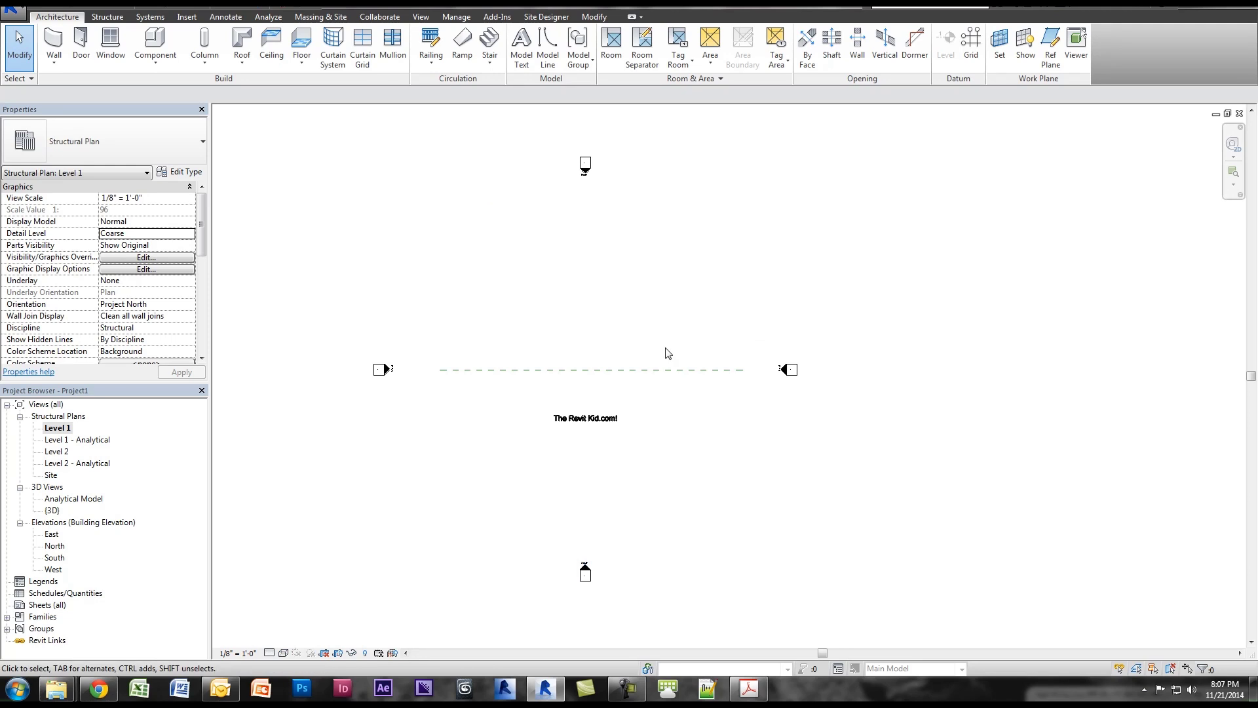
Step: Create a new in-place Generic Models family named 'Sacrafice'
scroll(567, 391, "up", 2)
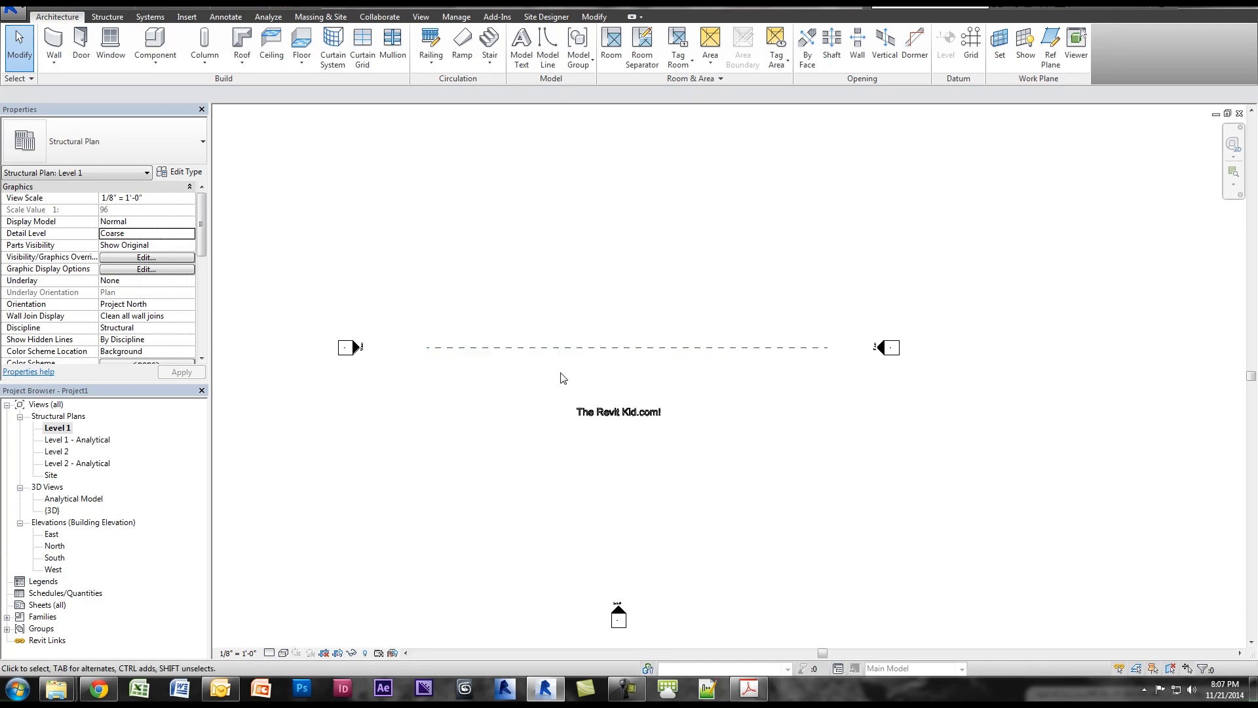
left_click(155, 60)
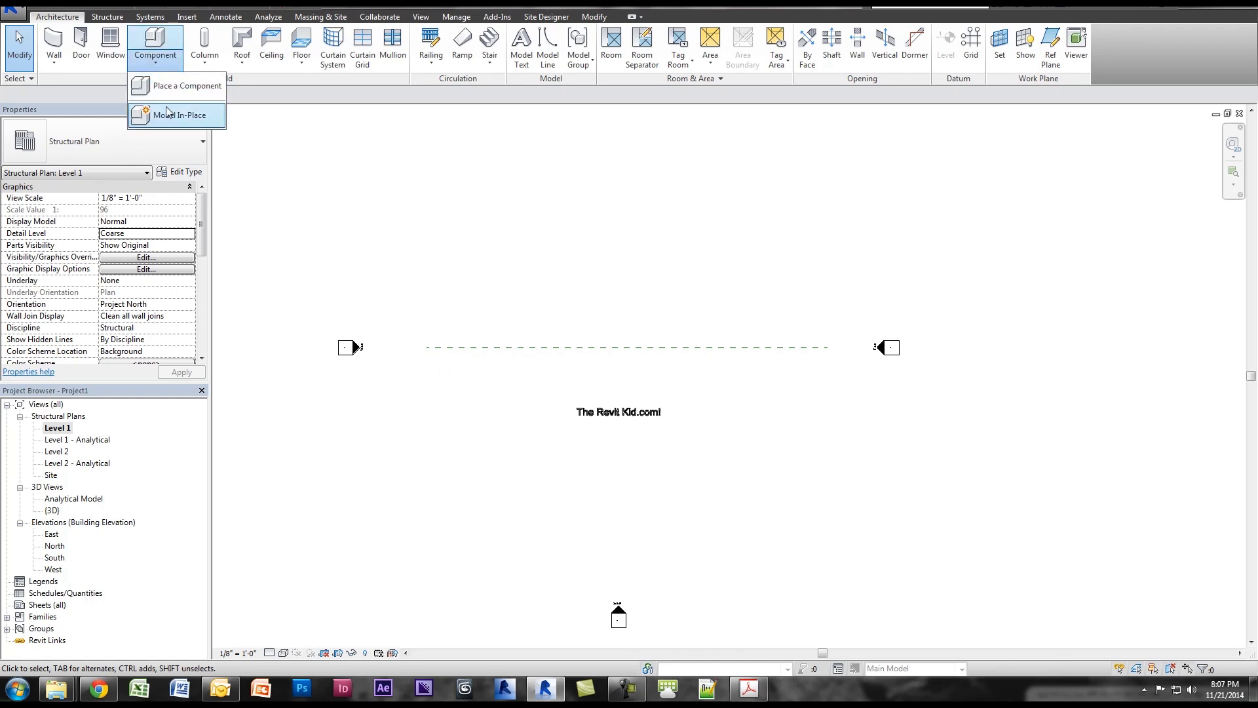
left_click(172, 117)
left_click(562, 265)
key("g")
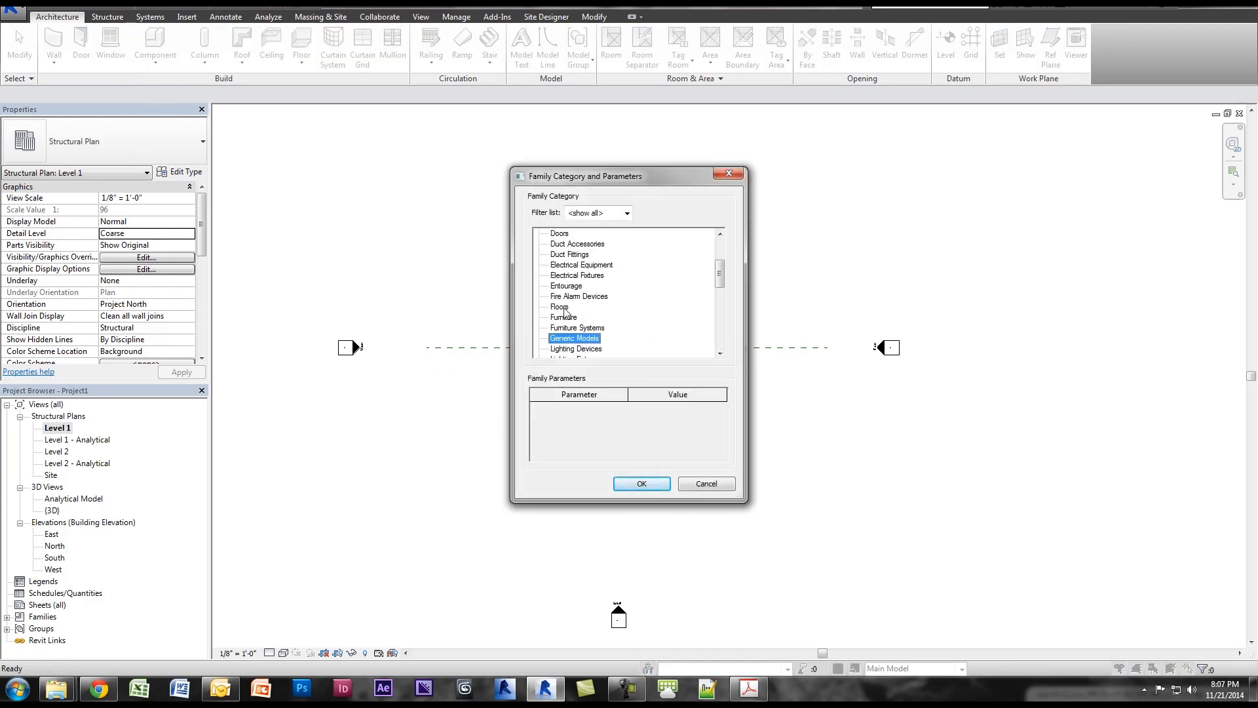
left_click(642, 484)
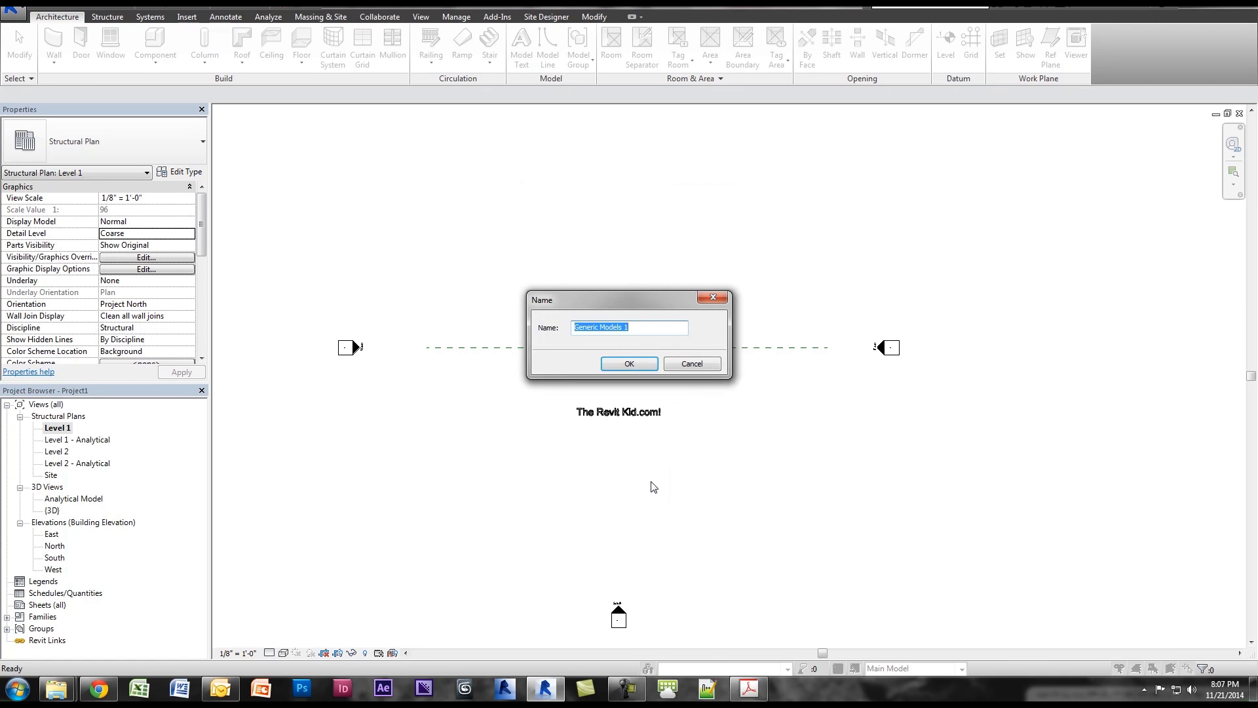
type("Sacrafice")
key("Return")
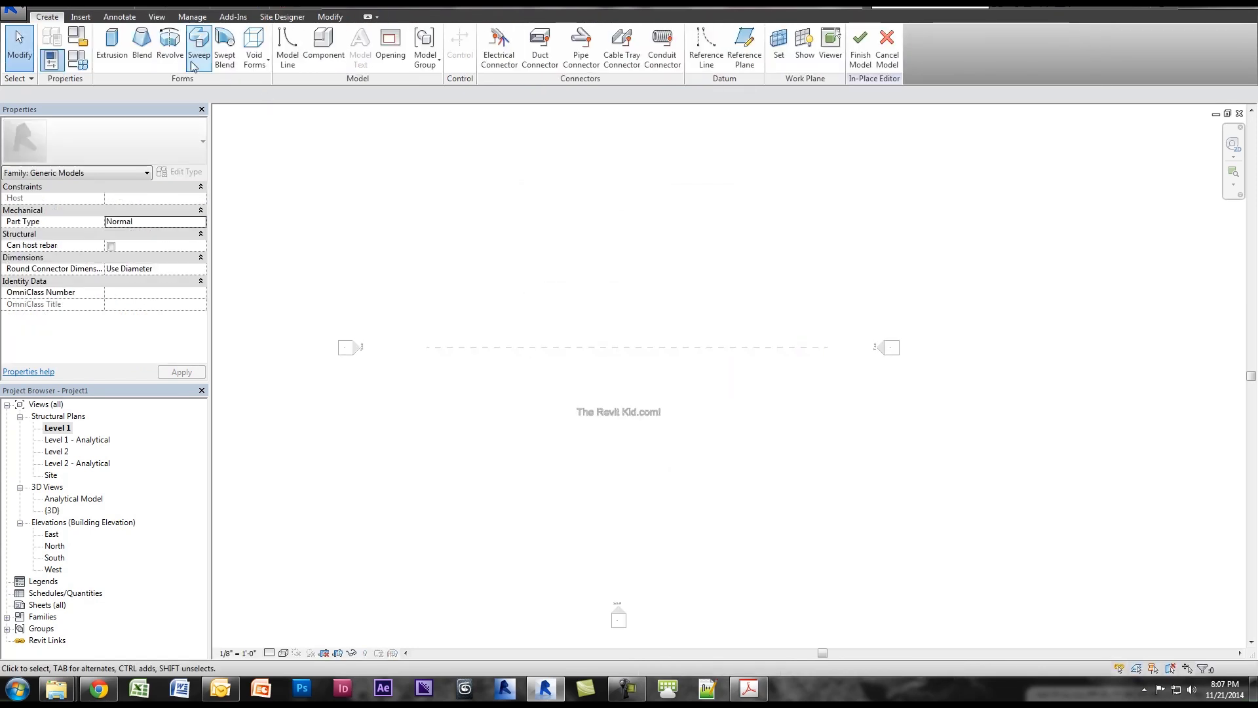
left_click(169, 42)
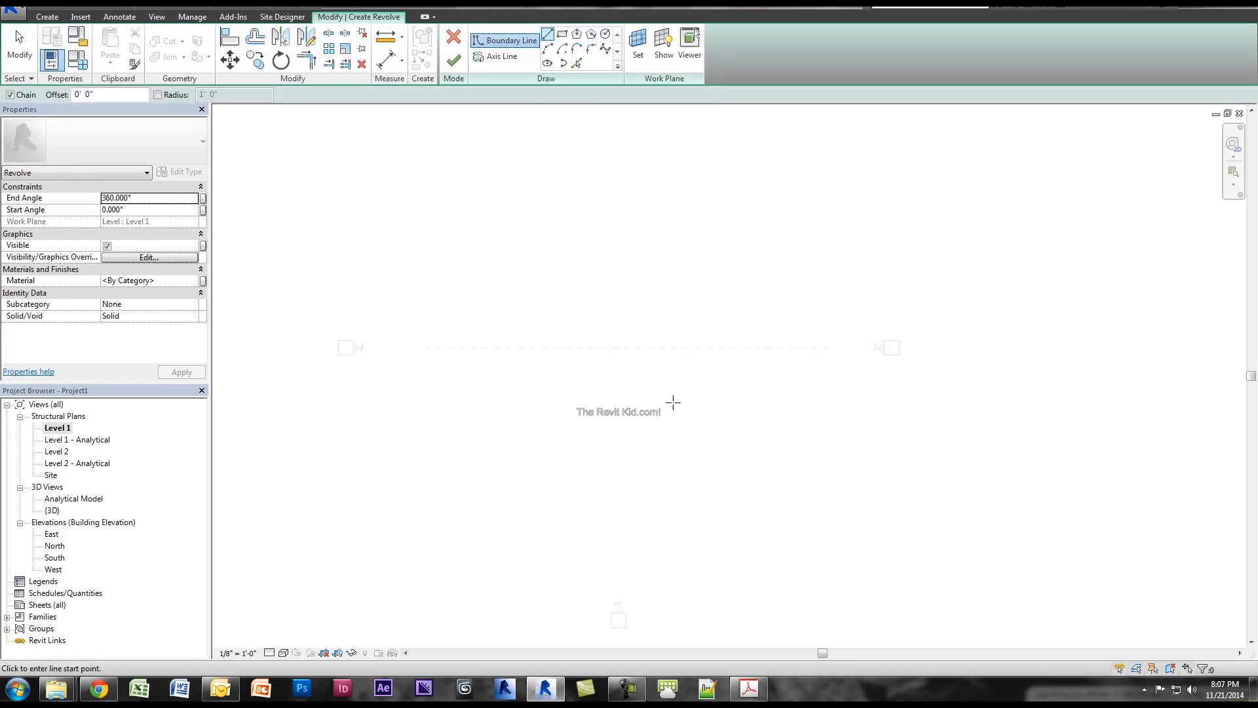
Step: Set the revolve's work plane to the reference plane and sketch in the South elevation
left_click(635, 49)
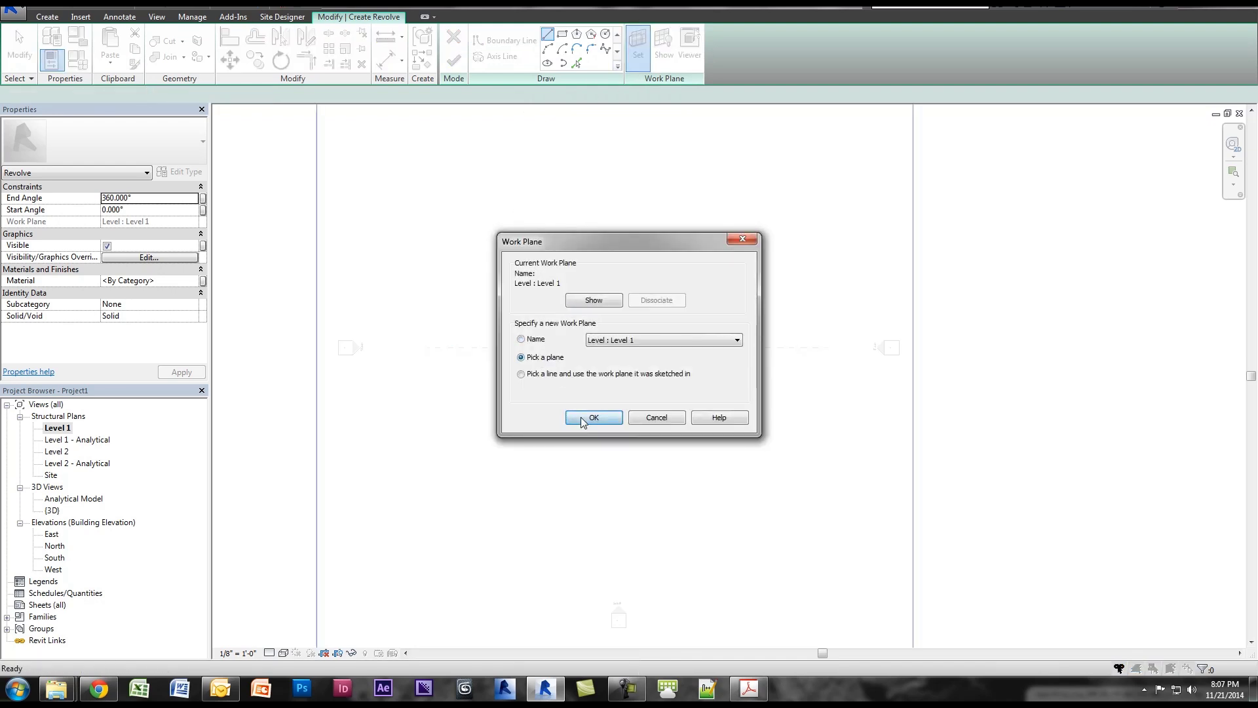
left_click(582, 420)
left_click(639, 347)
left_click(579, 244)
left_click(632, 470)
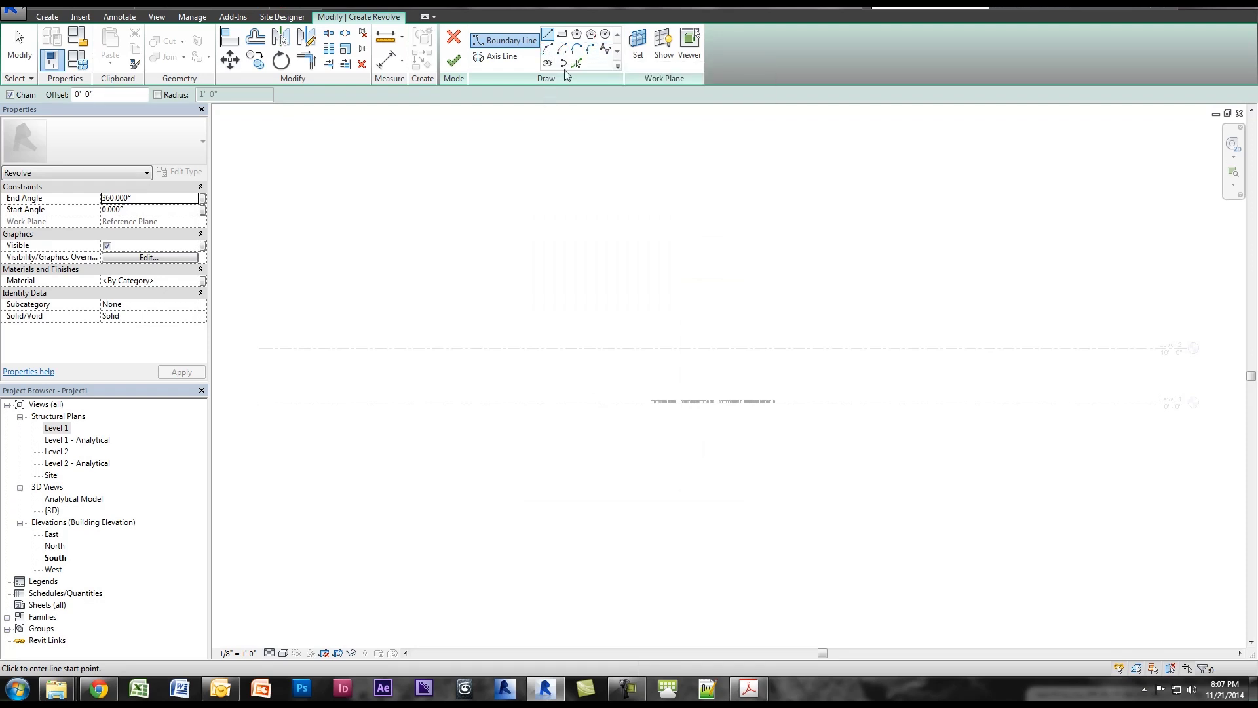
Step: Draw an ellipse centred on Level 1 with 42'-0" and 30'-0" semi-axes
left_click(547, 63)
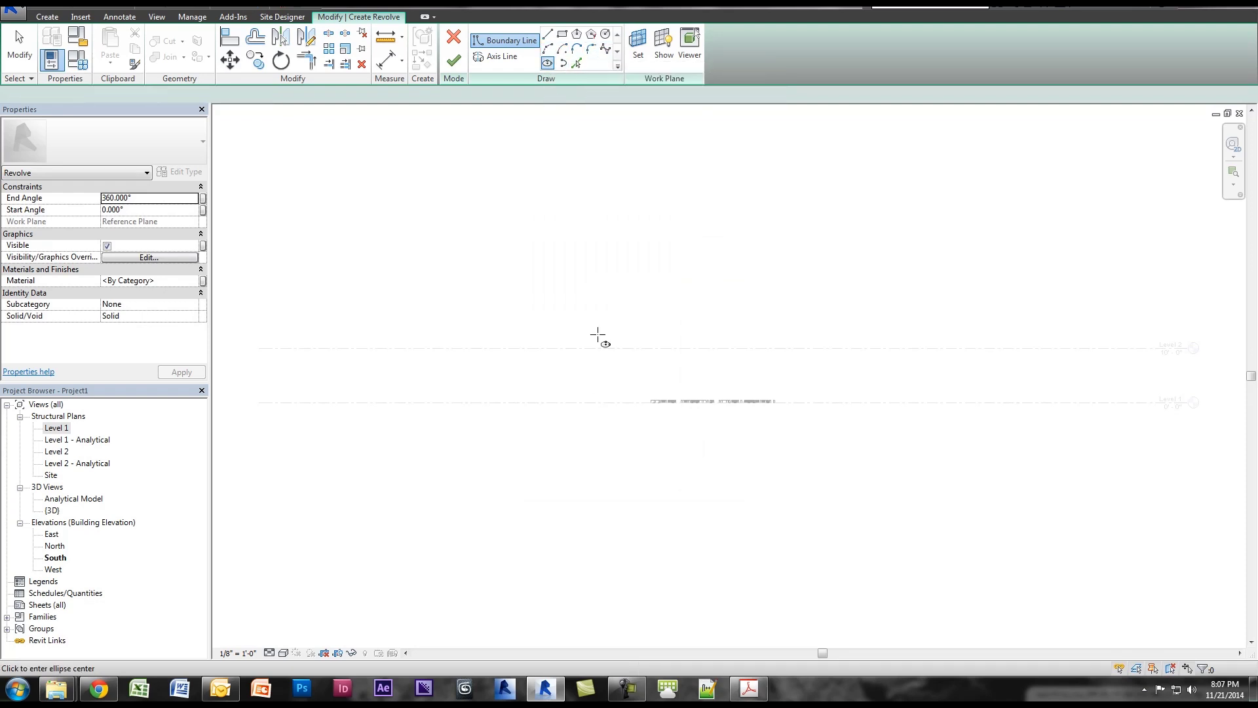
left_click(464, 402)
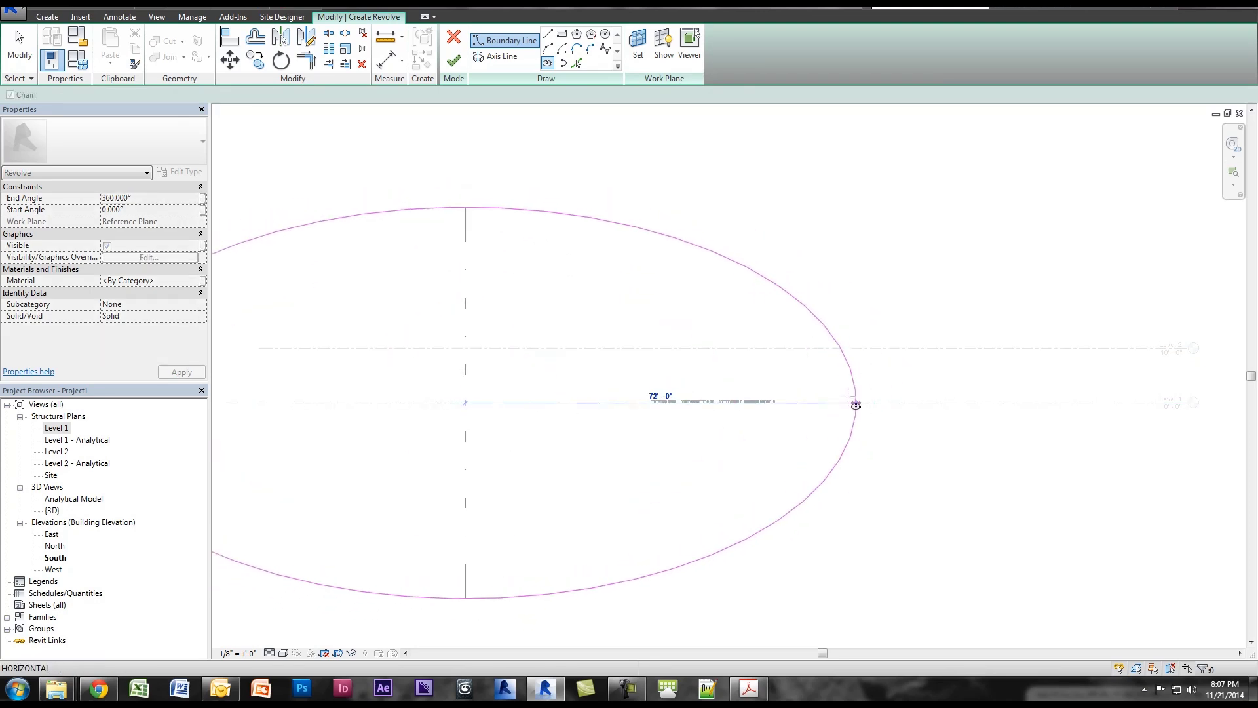
key("Escape")
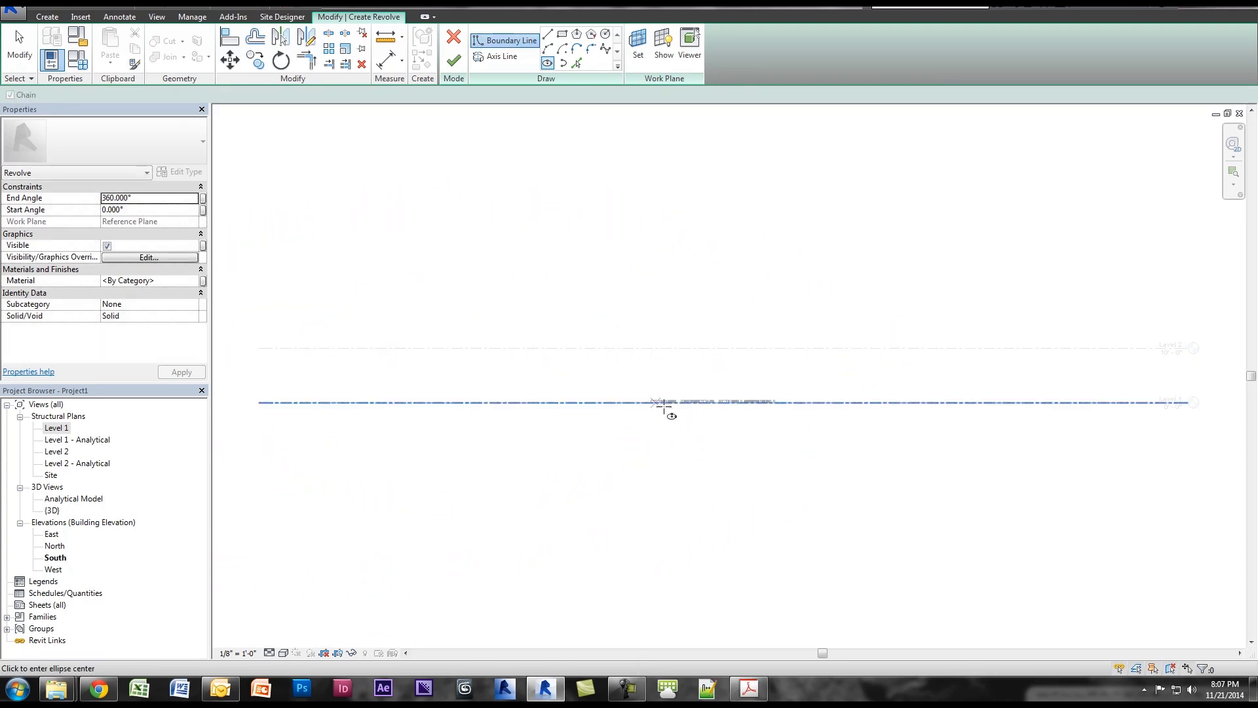
left_click(708, 402)
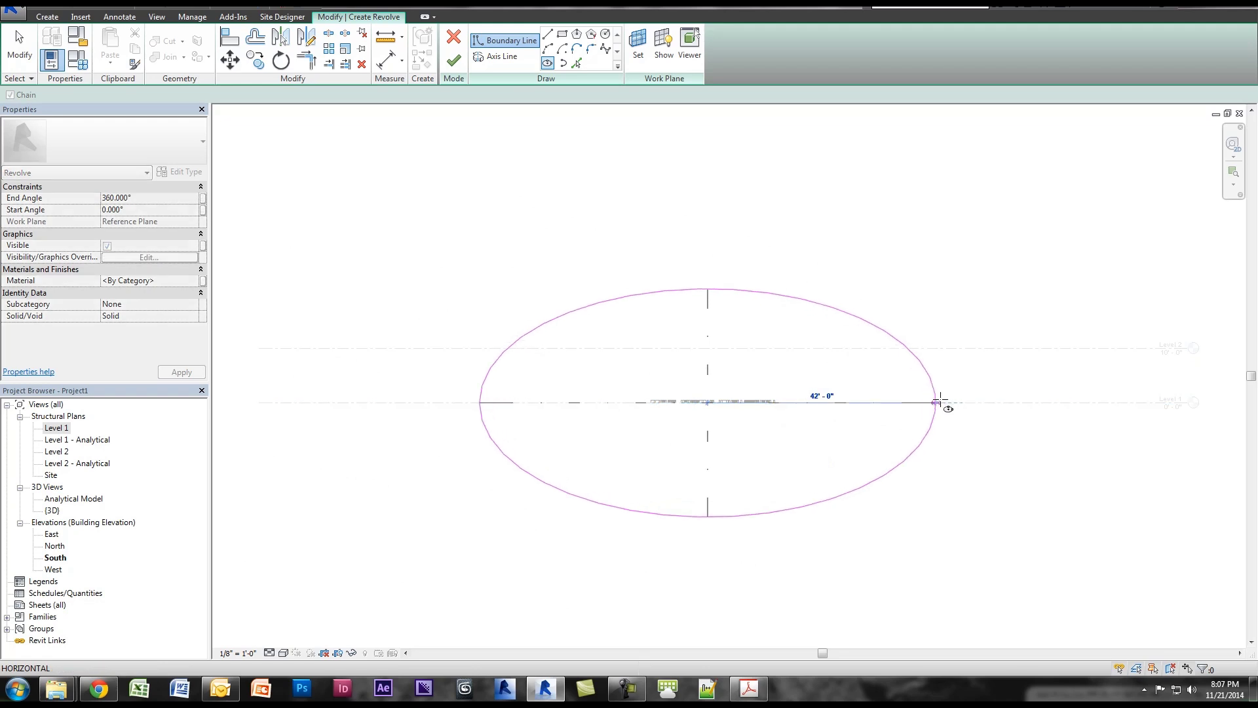
left_click(939, 402)
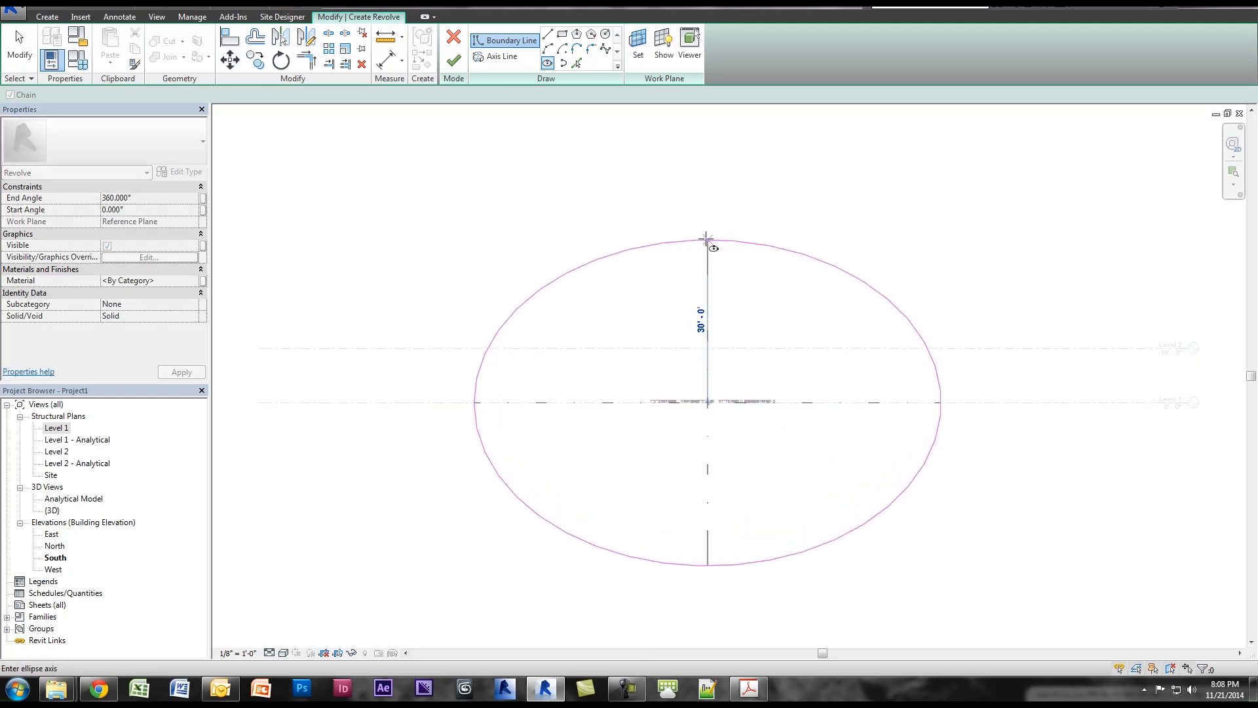
left_click(708, 245)
key("Escape")
key("Escape")
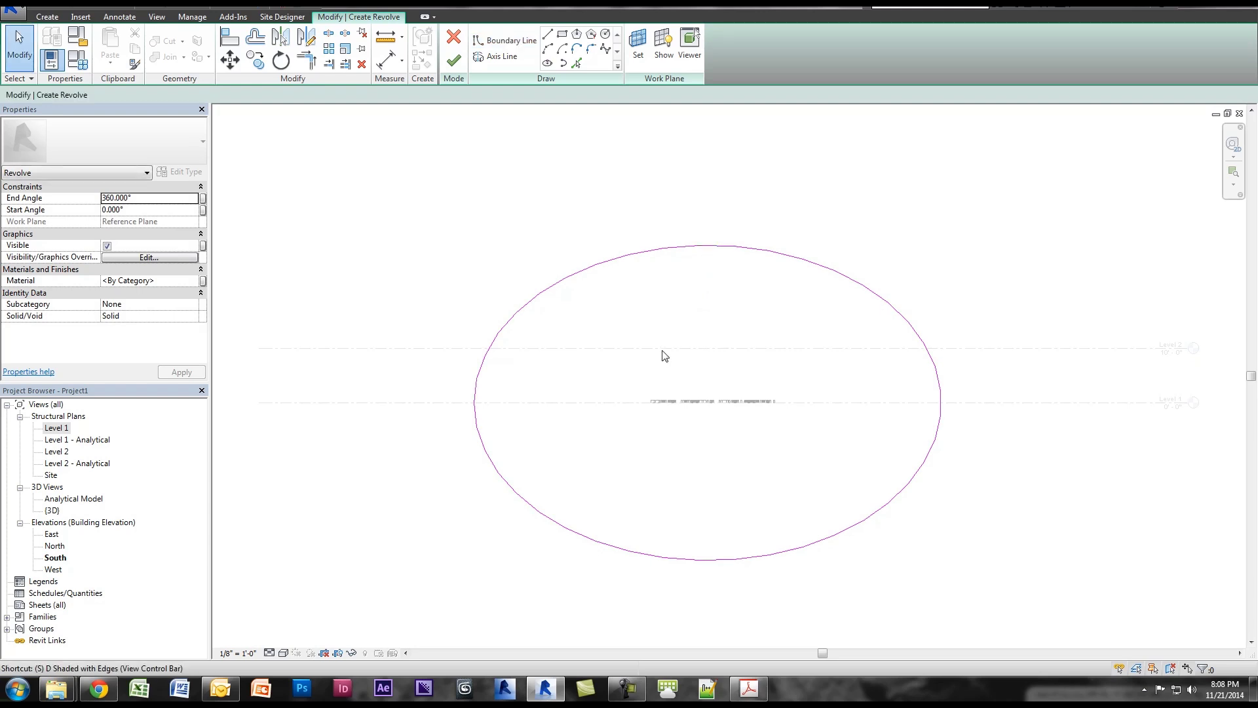
Step: Split the ellipse at its left point and draw a straight line across it along Level 1
key("l")
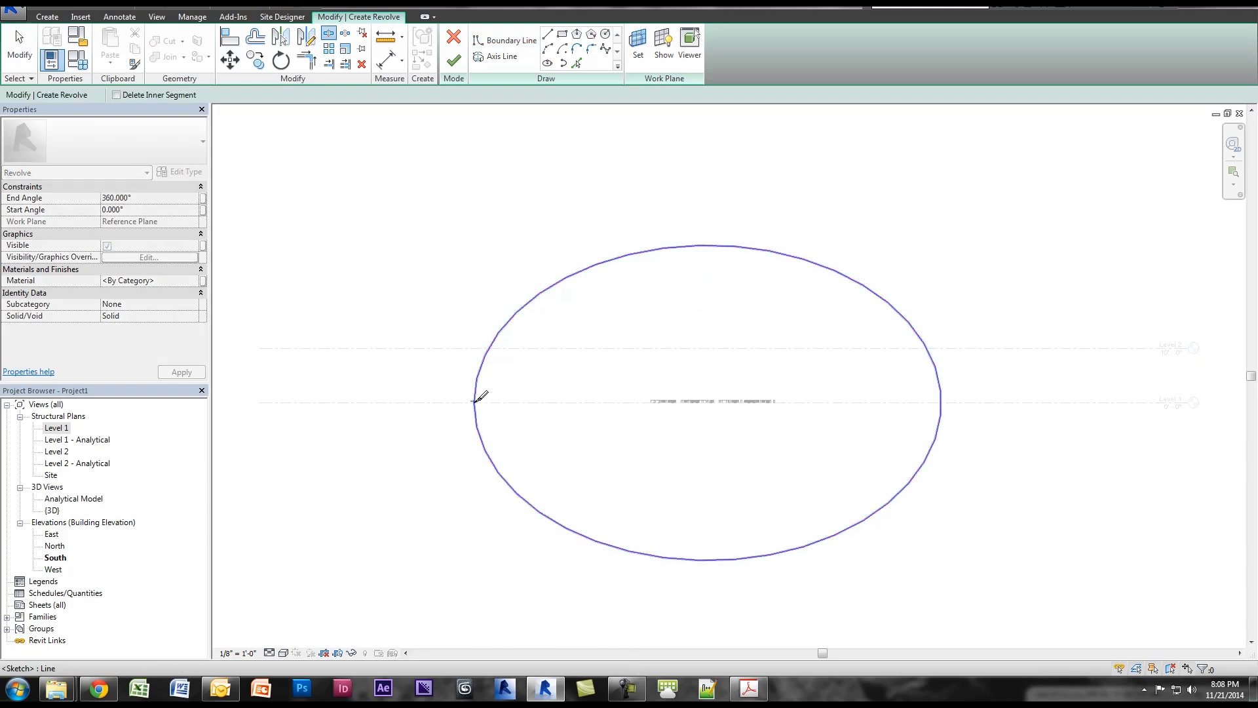
left_click(474, 403)
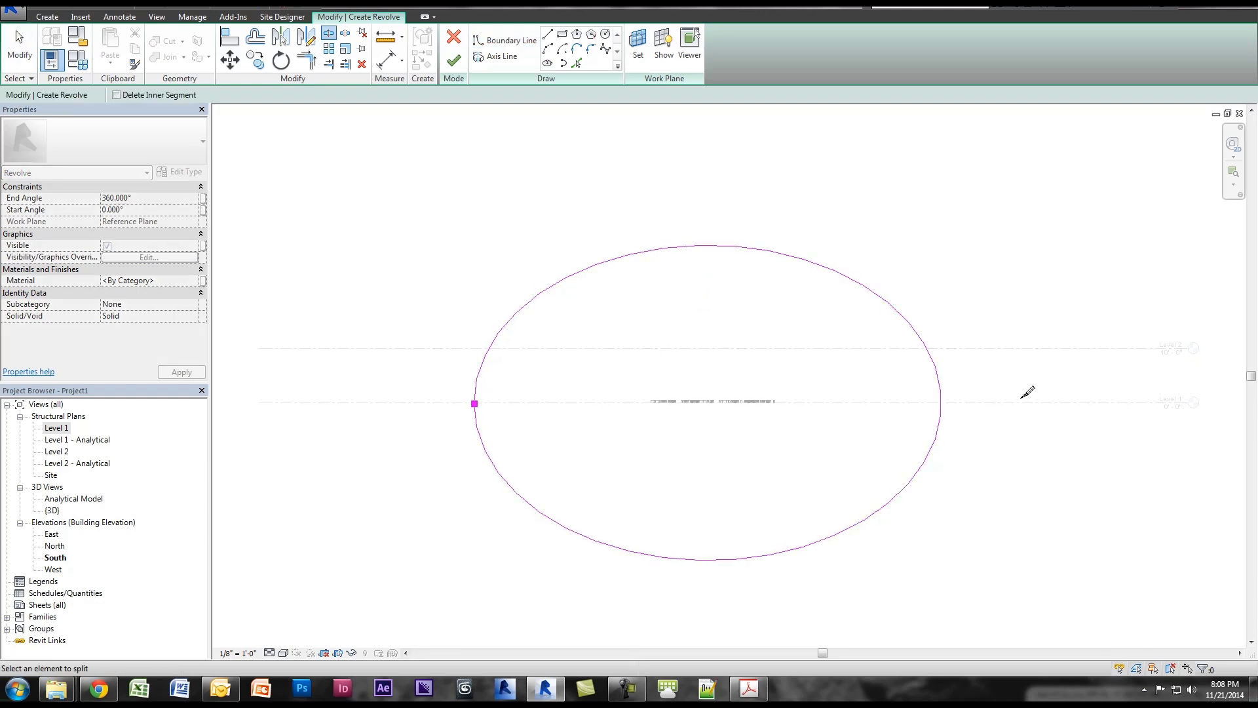
key("Escape")
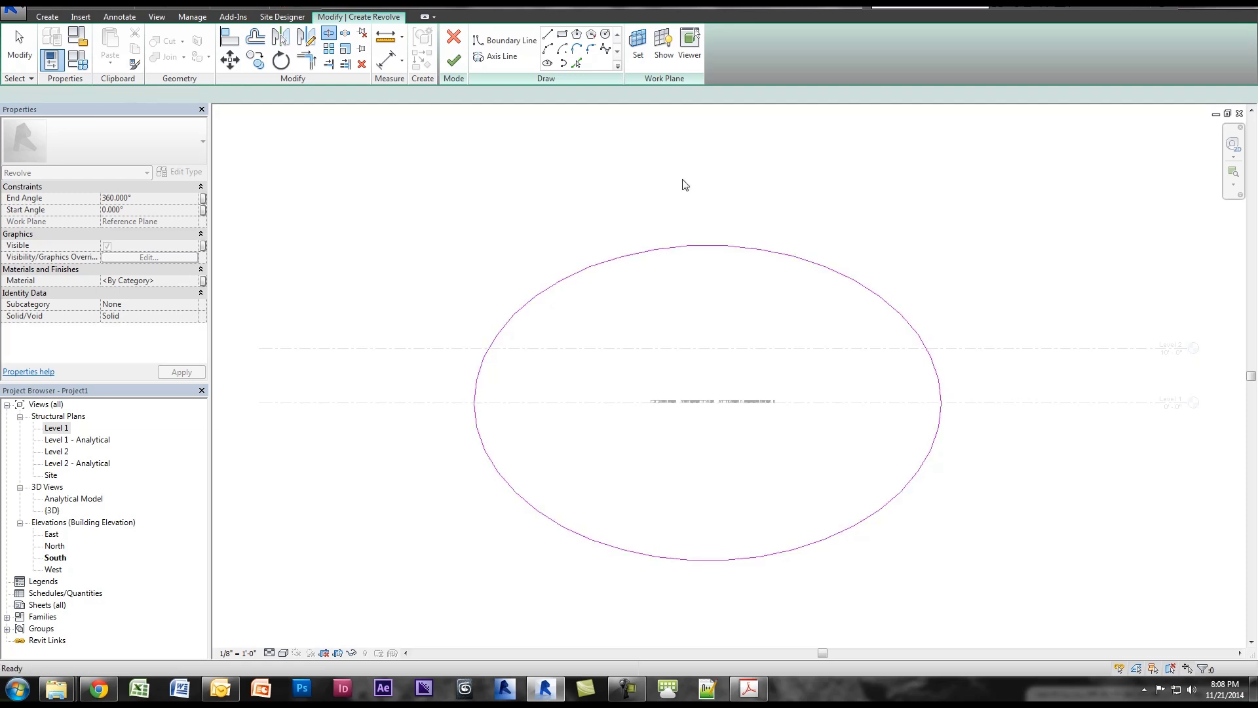
left_click(547, 35)
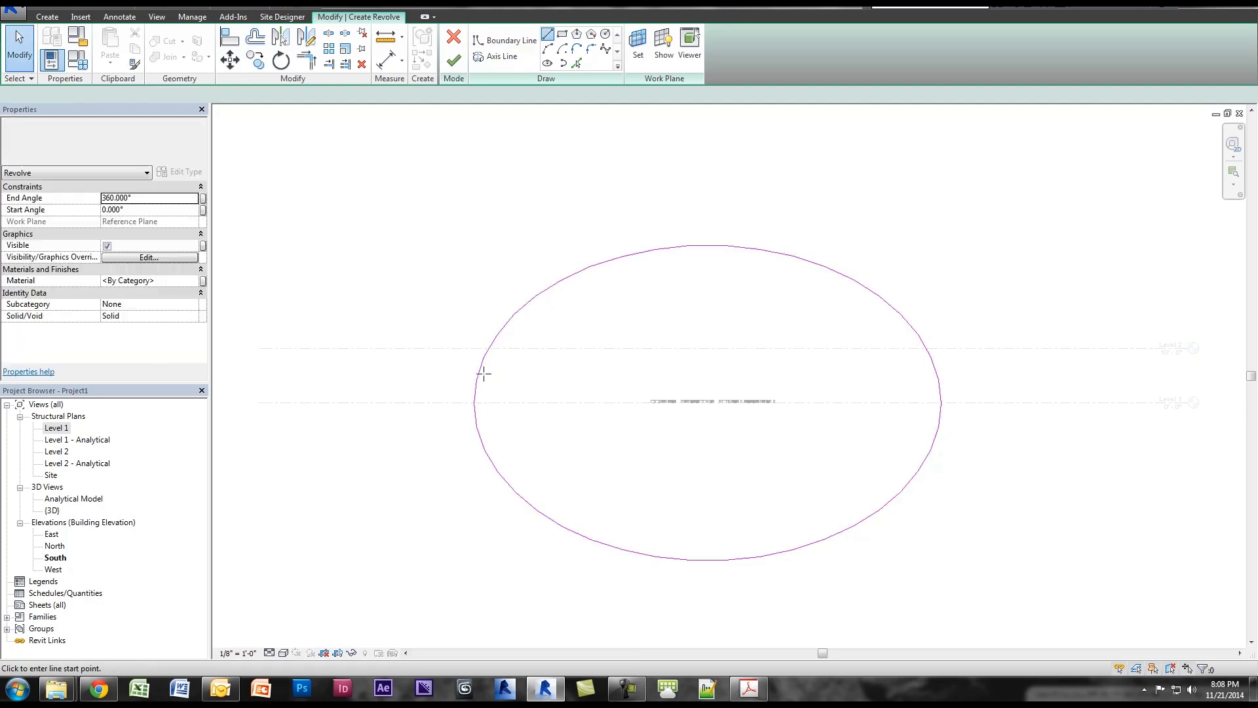
left_click(464, 401)
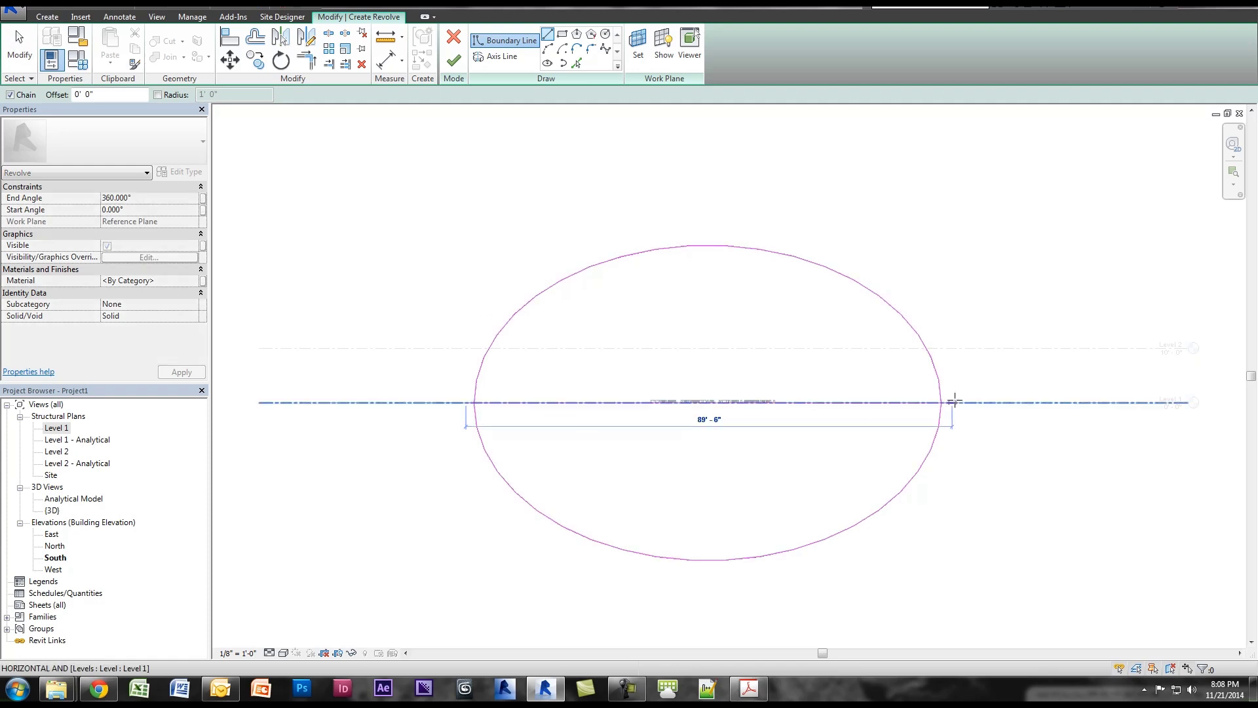
left_click(941, 401)
key("Escape")
key("Escape")
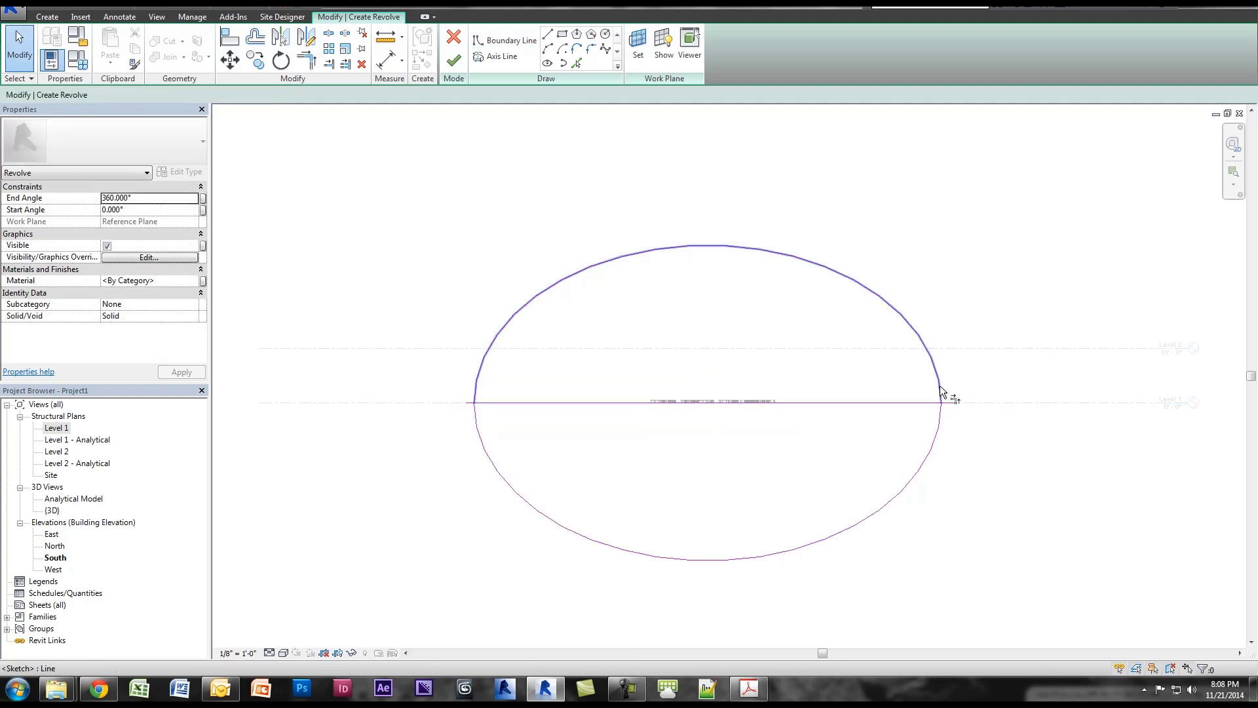
Step: Trim the upper arc to the Level 1 line and delete the lower arc
key("t")
key("r")
left_click(944, 394)
left_click(925, 404)
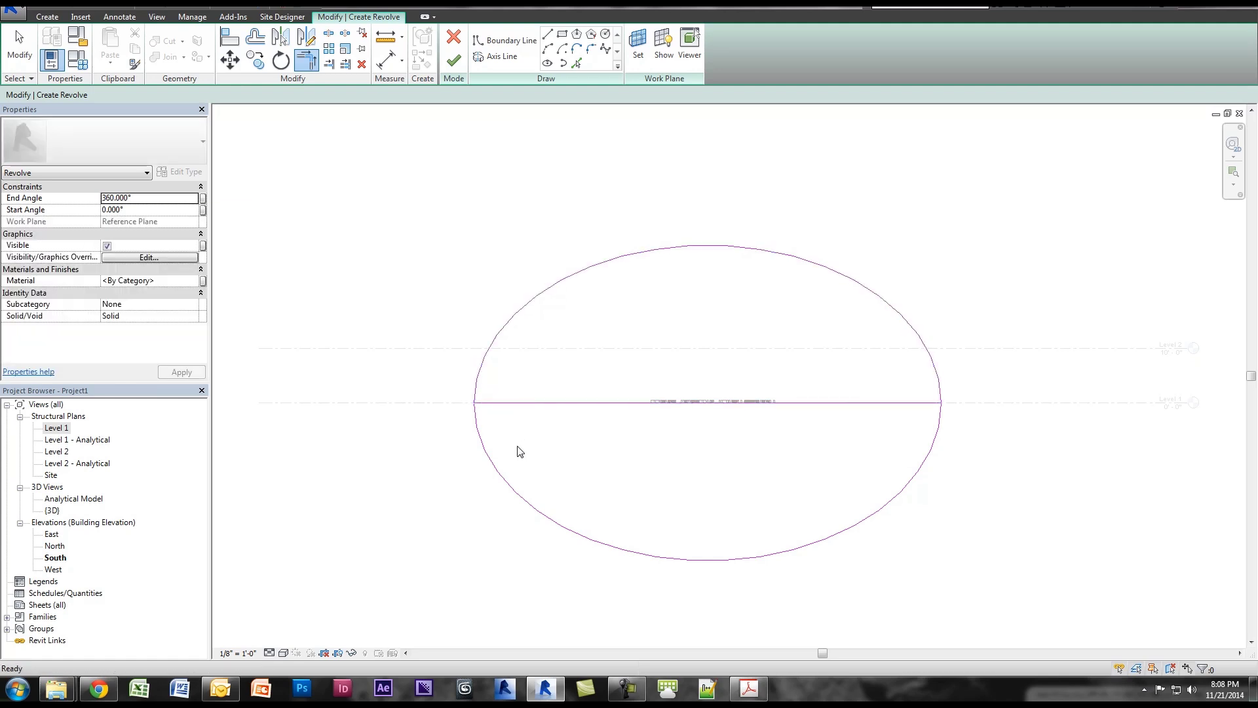
key("Escape")
key("Escape")
left_click(494, 458)
key("Delete")
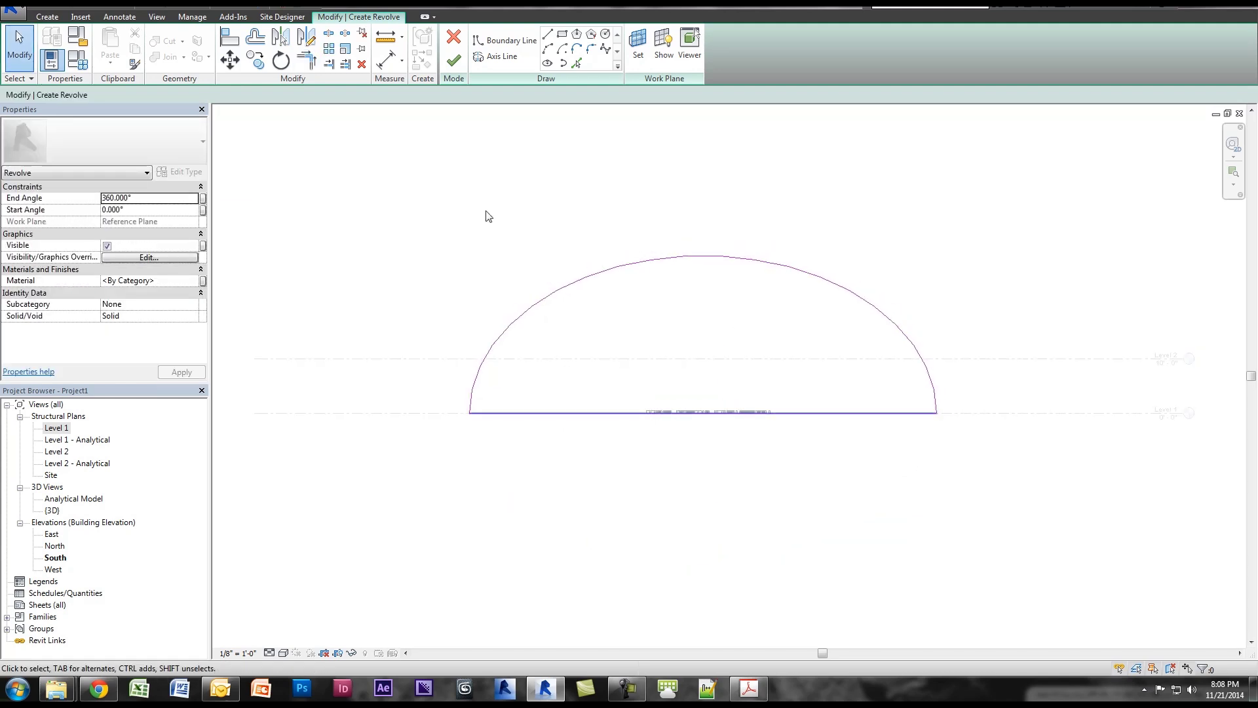
left_click(749, 688)
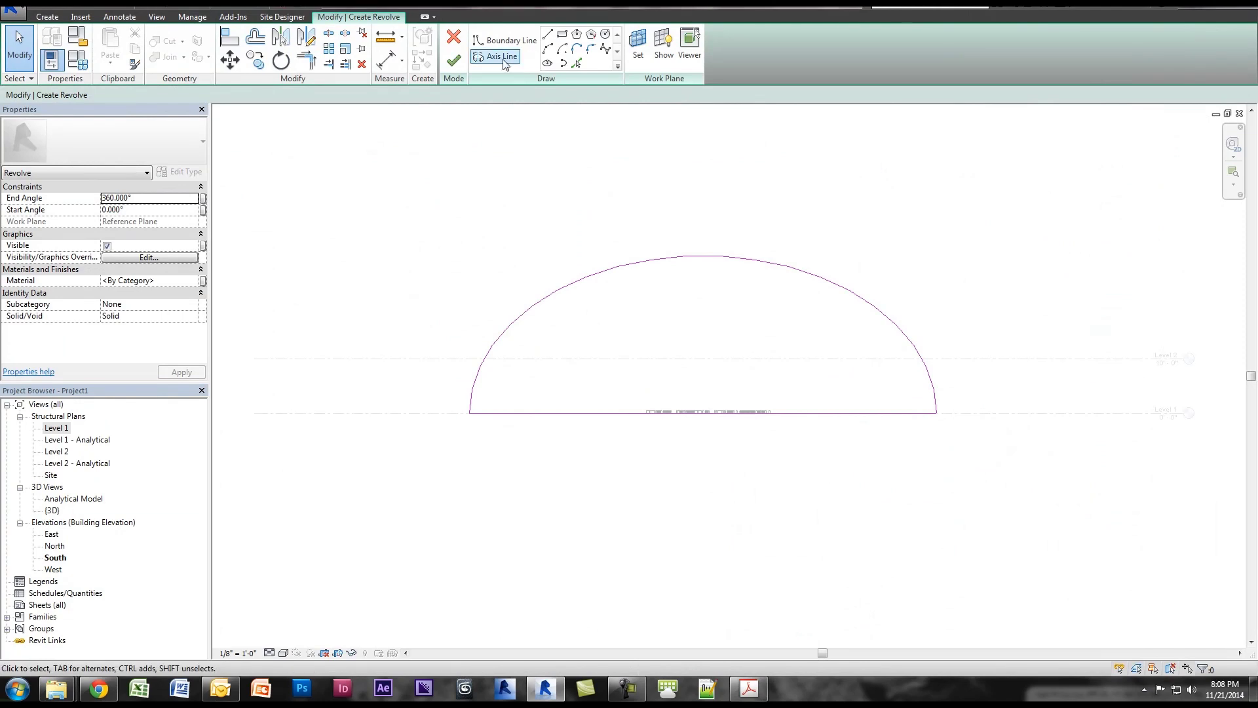
Step: Draw a 113'-0" horizontal revolve axis along Level 1
left_click(502, 57)
left_click(436, 412)
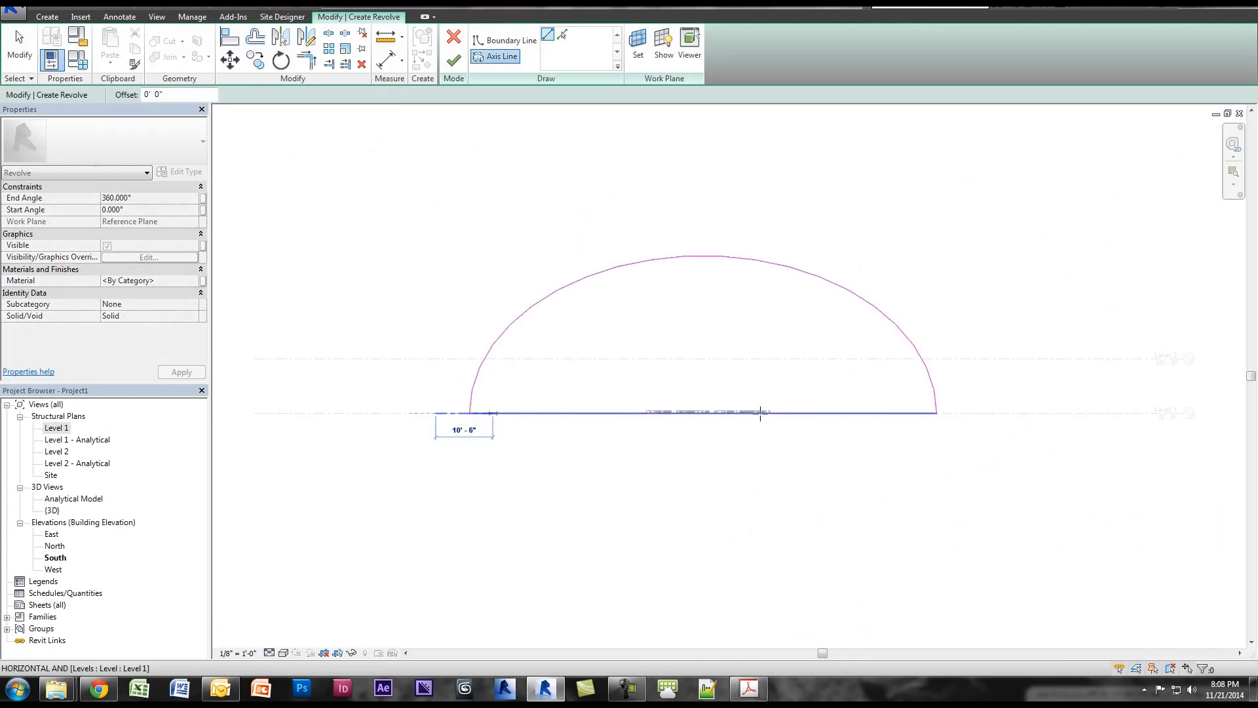
left_click(1049, 413)
key("Escape")
Step: Move the axis line 17'-4" down below the half-ellipse base
left_click(1026, 414)
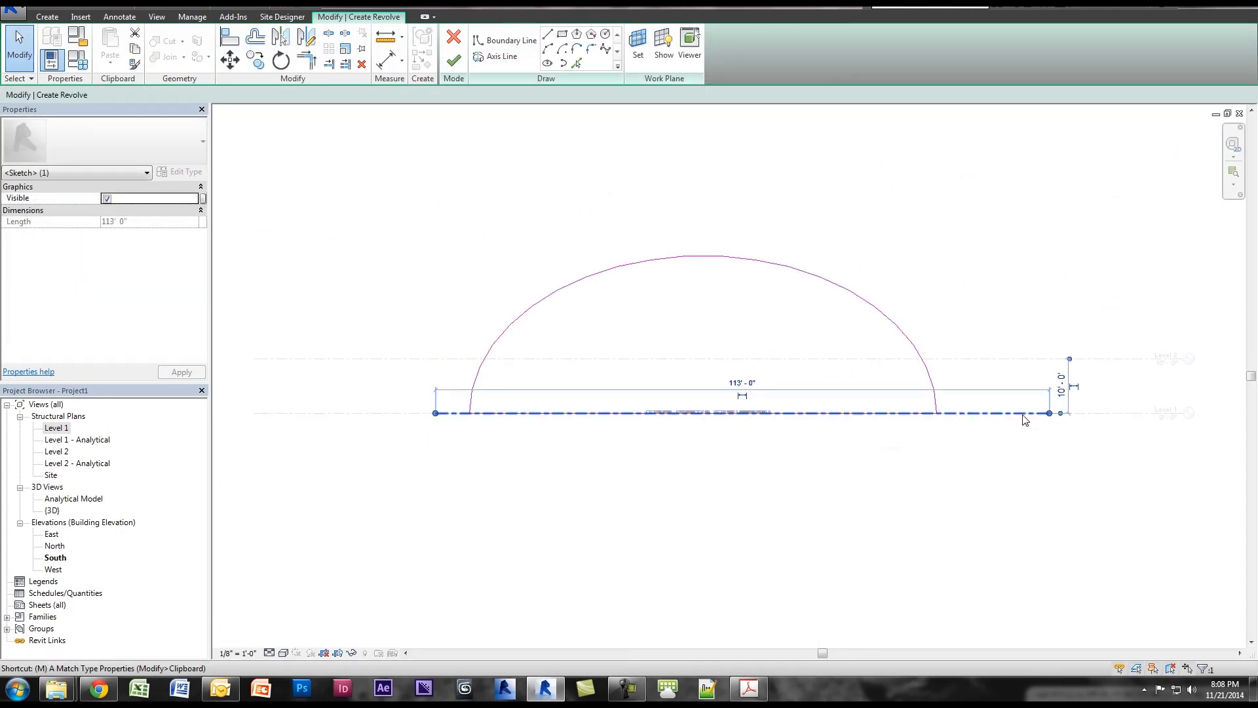
key("m")
key("v")
left_click(1024, 414)
type("1")
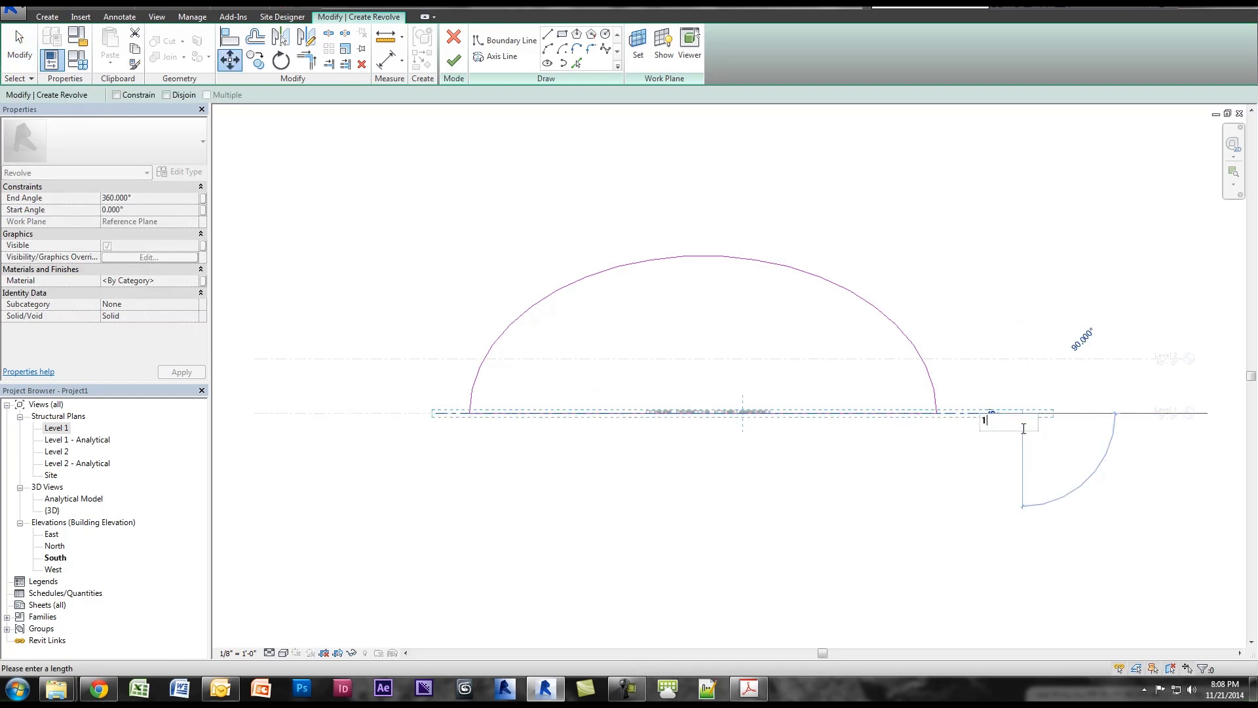
type("7'4")
key("Return")
key("Escape")
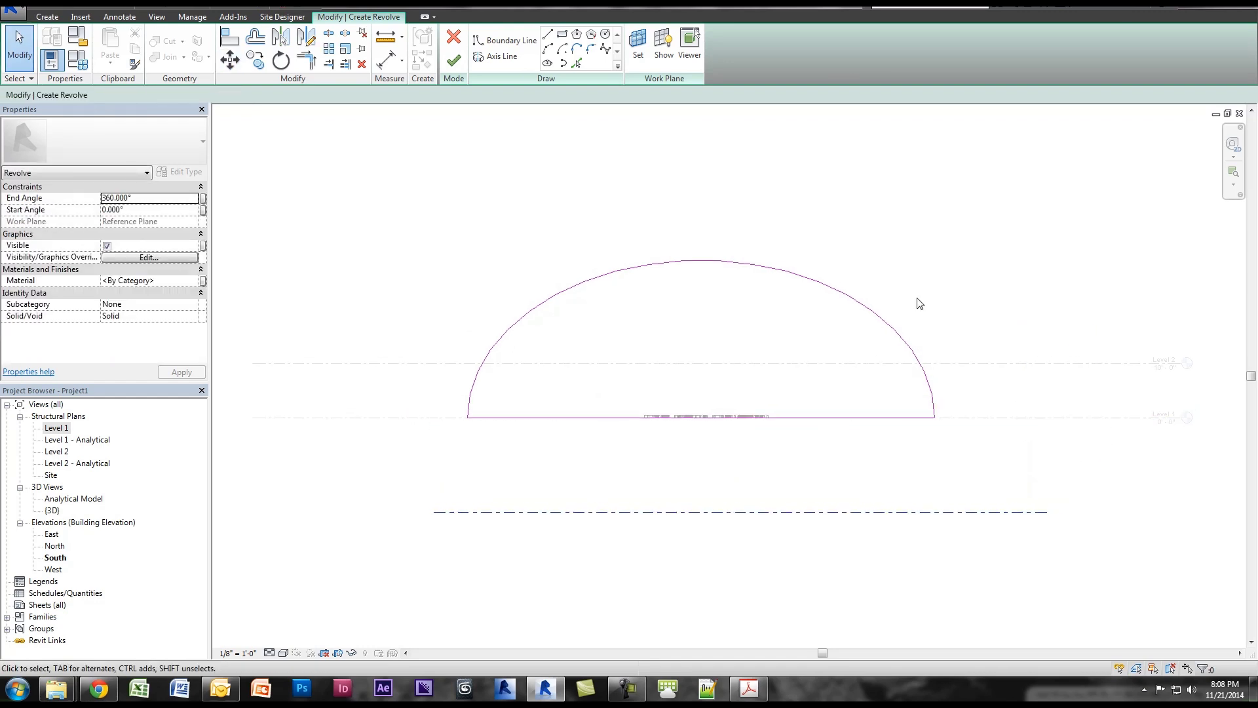
left_click(224, 7)
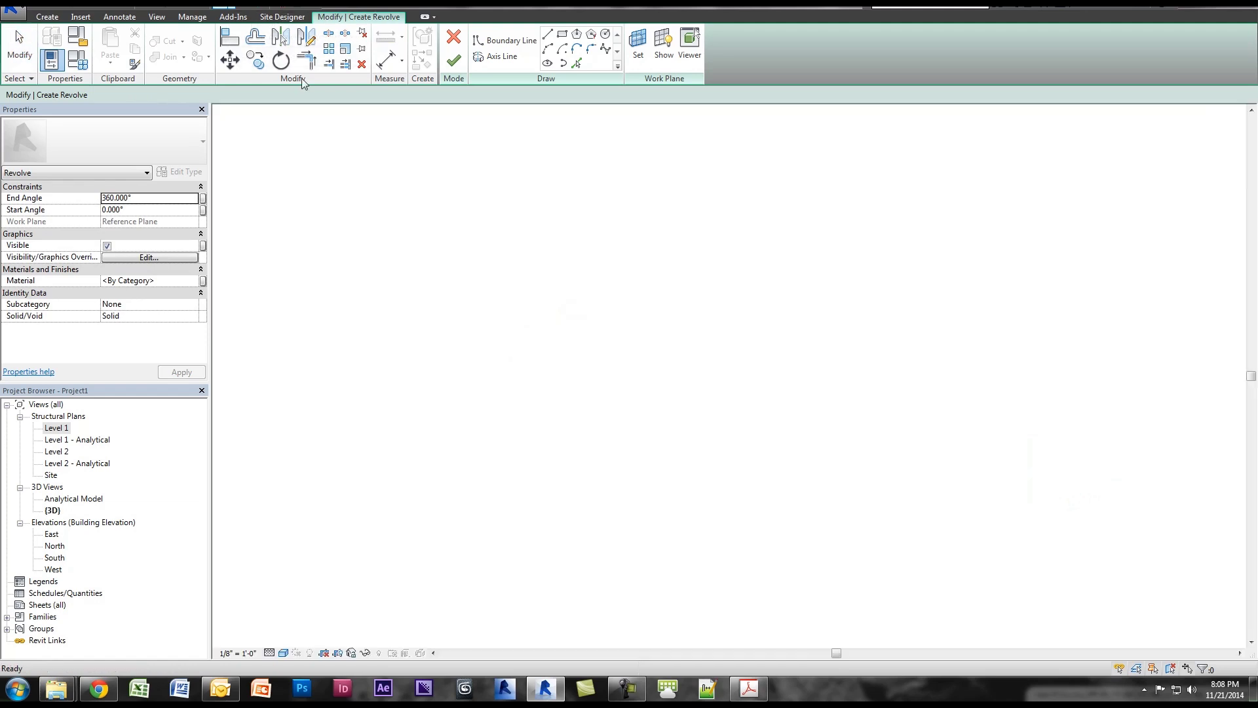
Step: Finish the 360° revolve in the 3D view and select the resulting solid
scroll(675, 354, "down", 5)
middle_click_drag(674, 374, 648, 387, "shift")
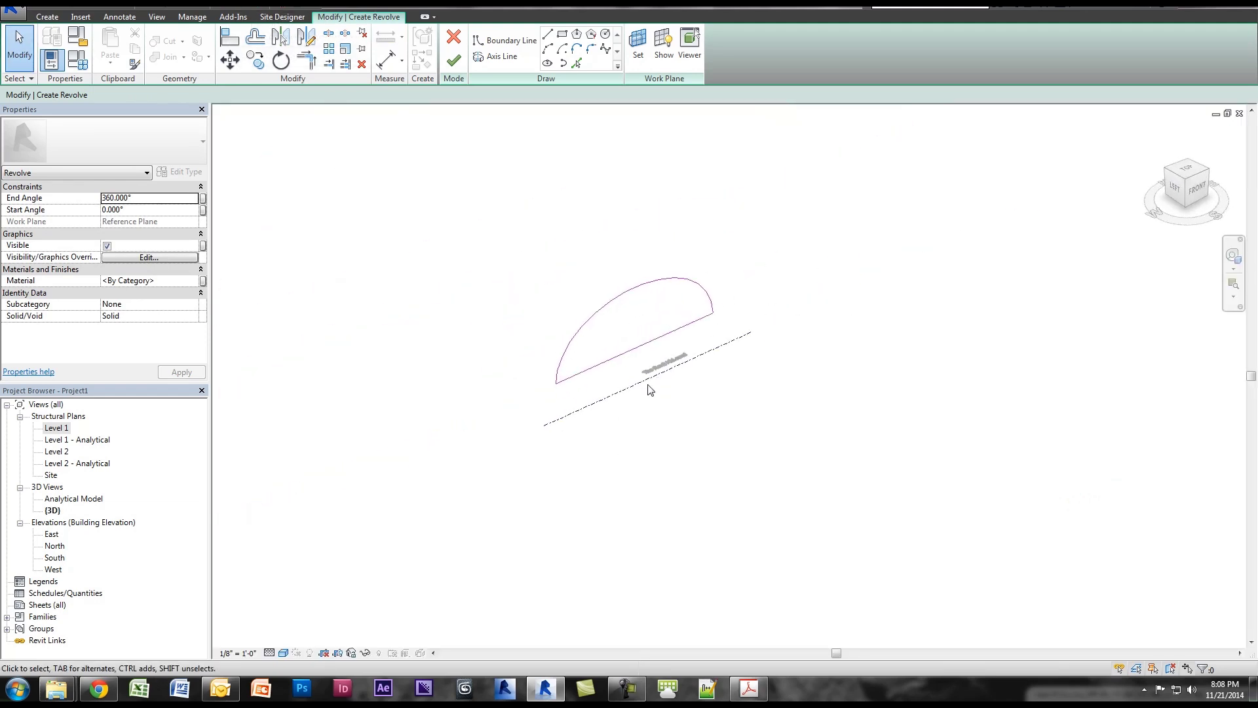
left_click(453, 60)
left_click(380, 236)
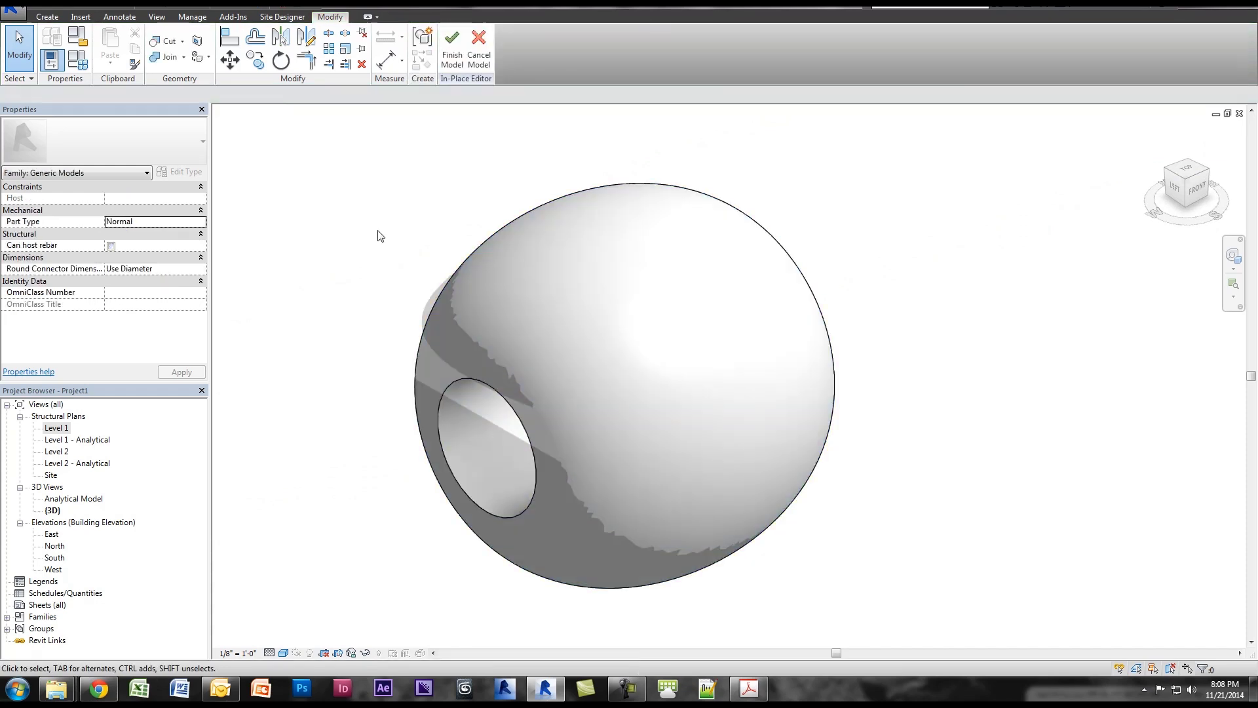
middle_click_drag(471, 251, 407, 292, "shift")
left_click(469, 356)
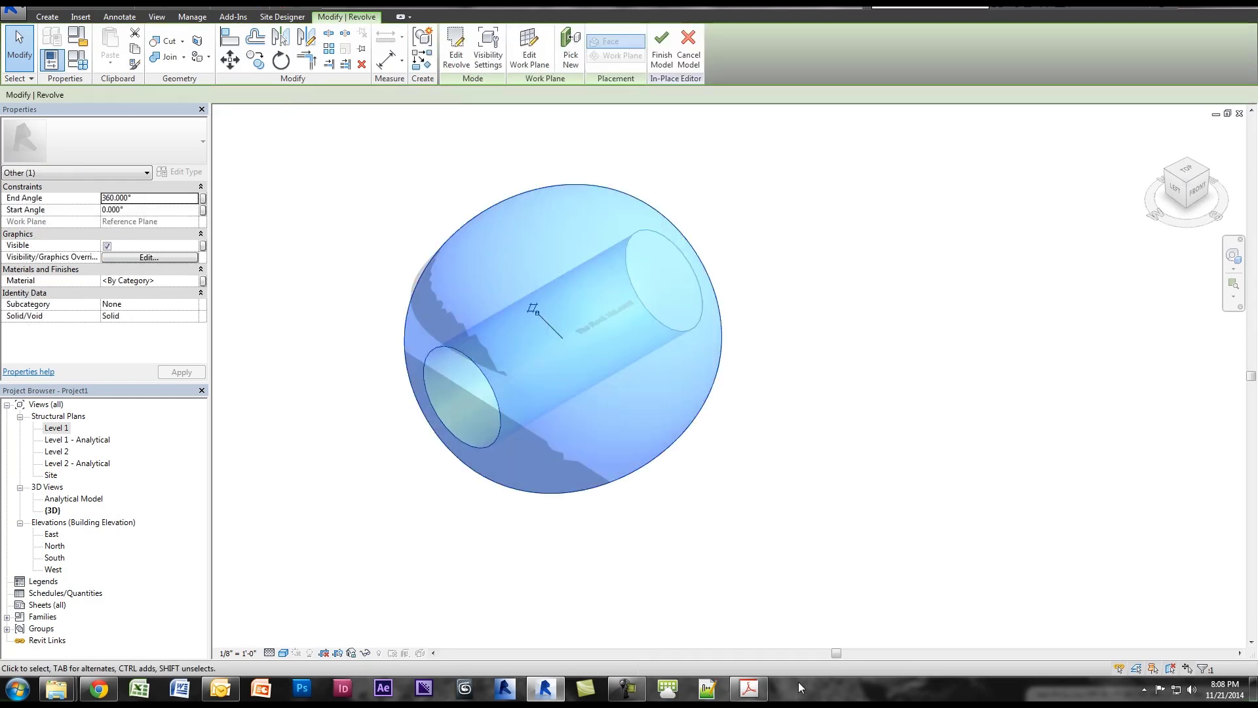
Step: Set the revolve's Start Angle to -20° and End Angle to 20°
left_click(754, 691)
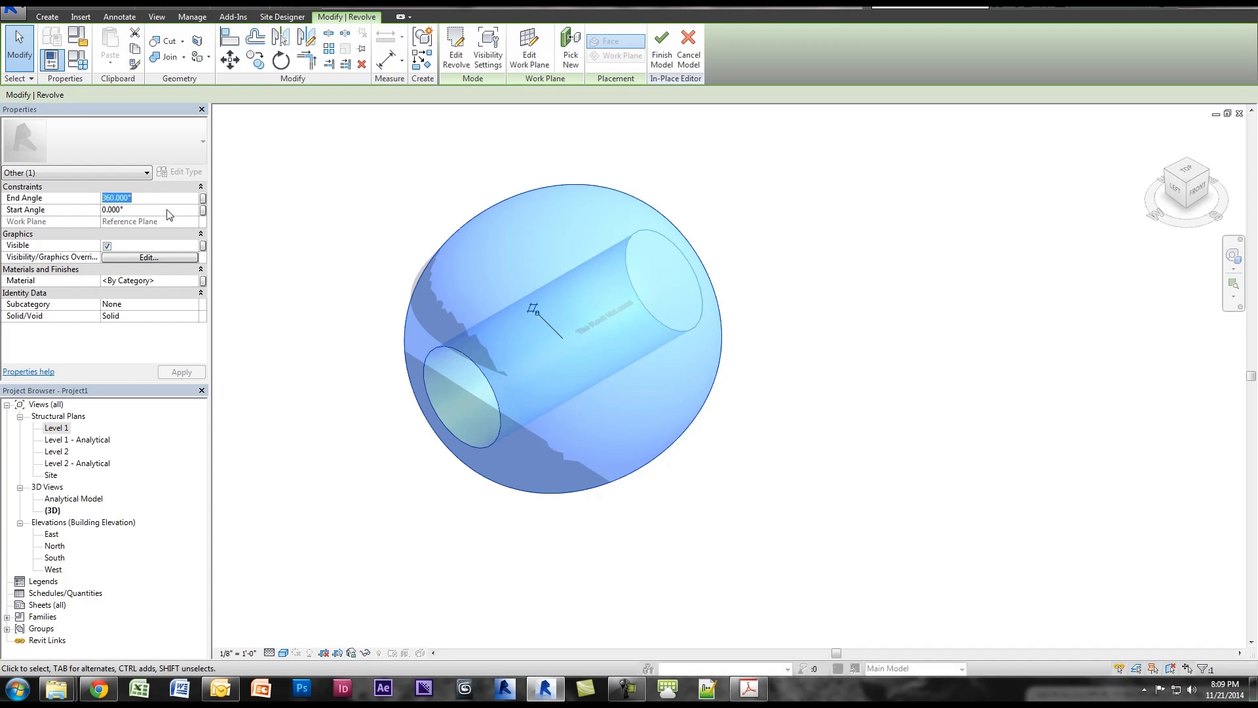
left_click(150, 198)
type("20")
left_click(151, 209)
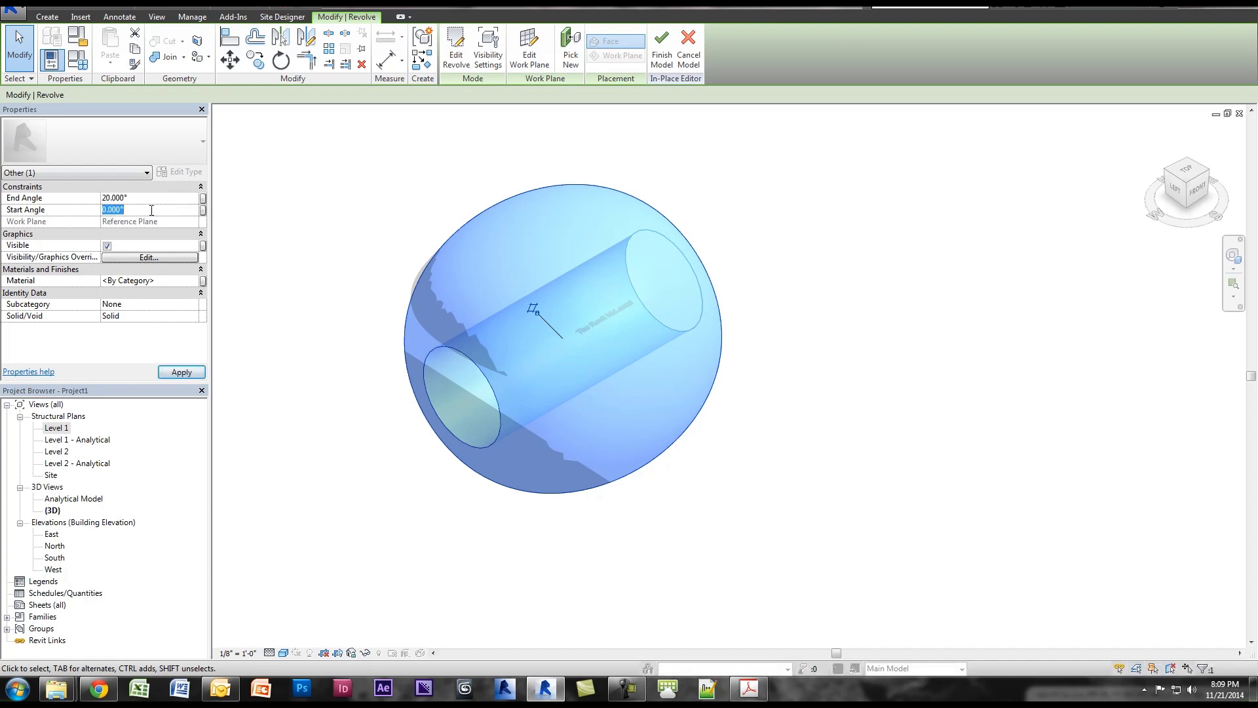
left_click(186, 370)
Step: Orbit to inspect the wedge and finish the in-place model
left_click(470, 488)
middle_click_drag(474, 434, 430, 342, "shift")
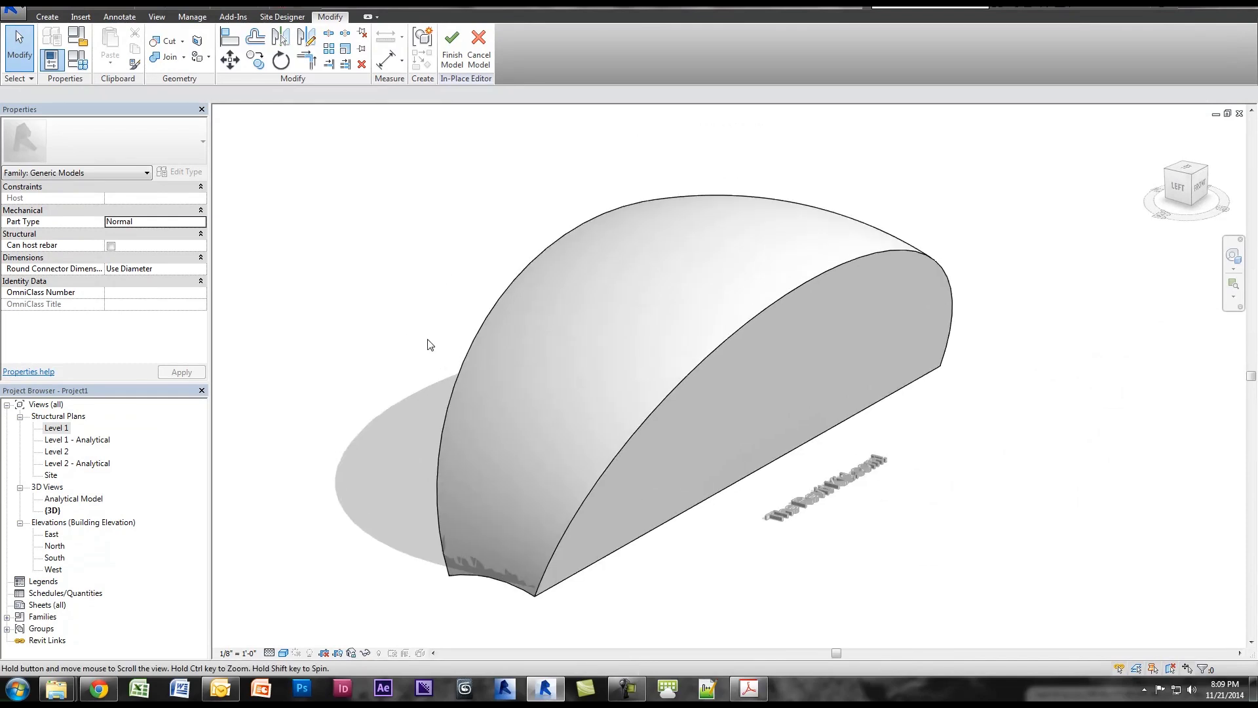
left_click(451, 53)
Step: Place a trial W16X26 beam by picking an edge of the wedge model
scroll(427, 209, "down", 1)
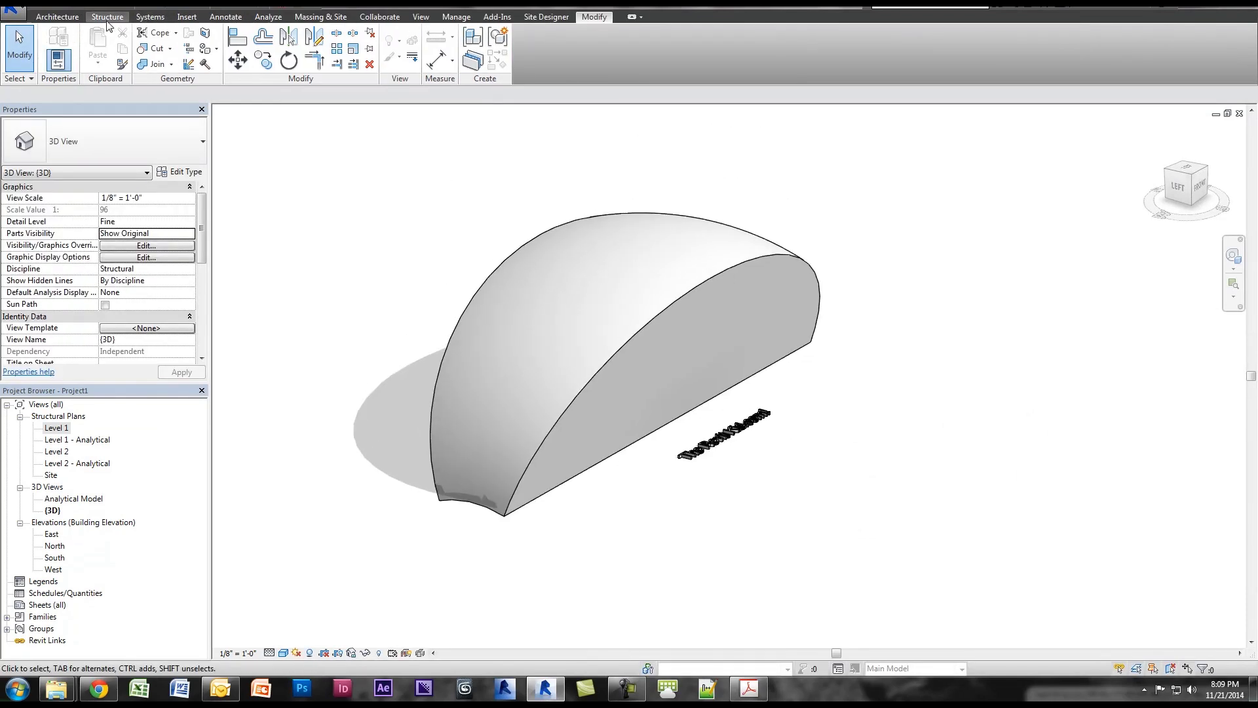
left_click(107, 17)
left_click(52, 47)
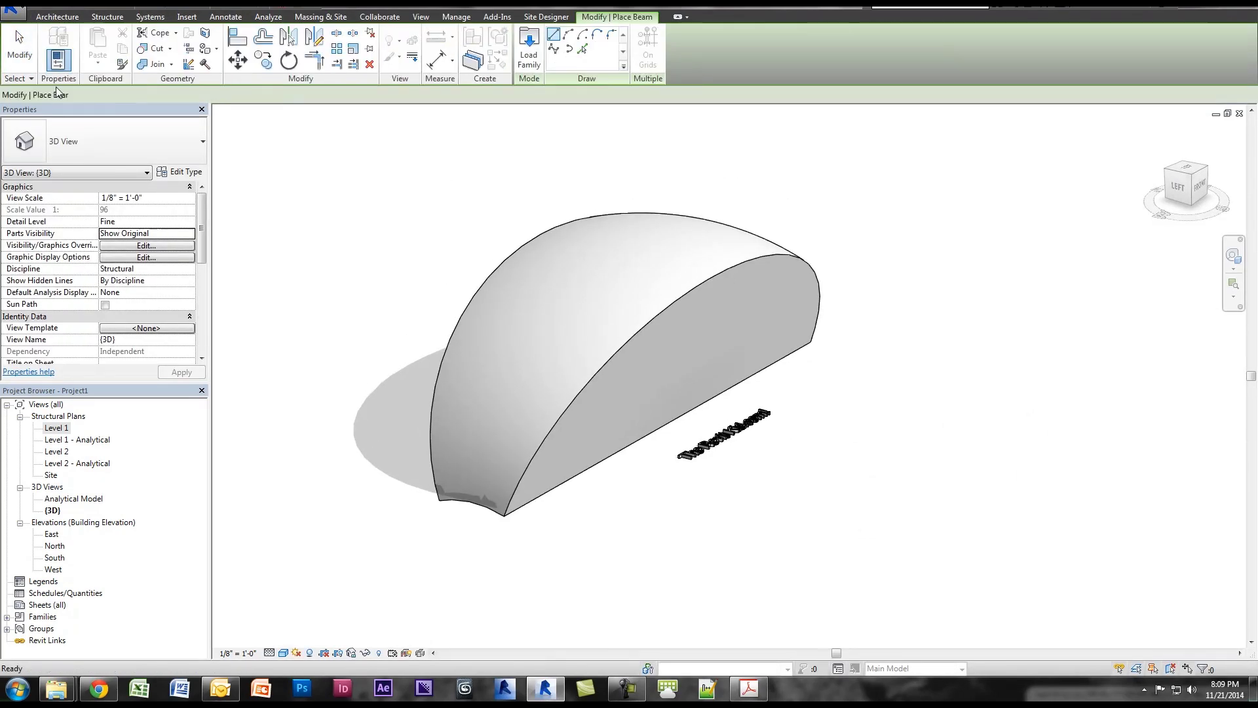
left_click(93, 148)
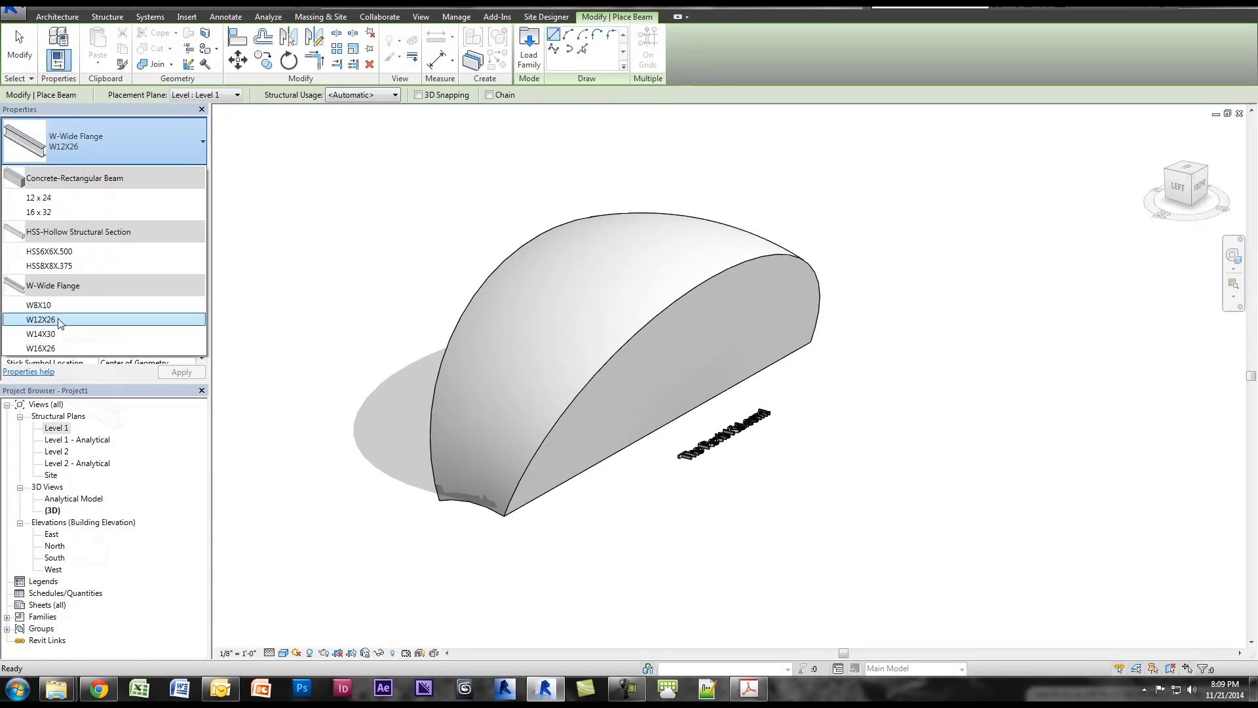
key("Escape")
key("Escape")
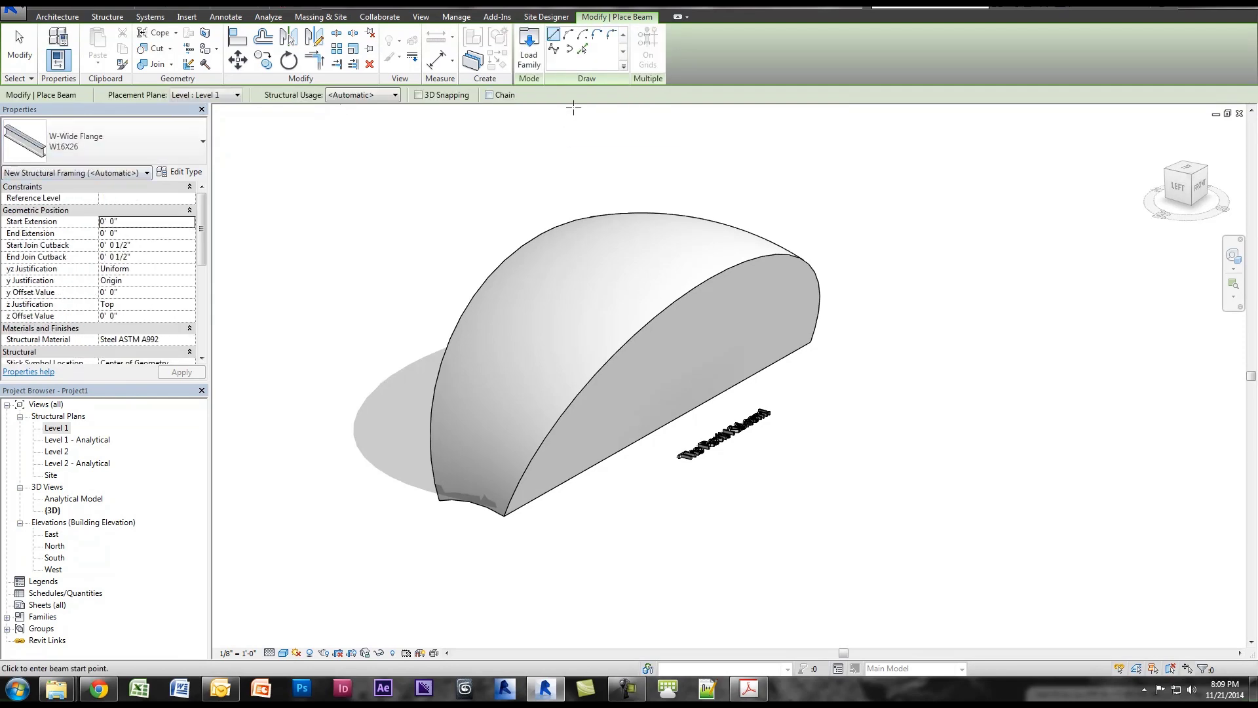
left_click(580, 50)
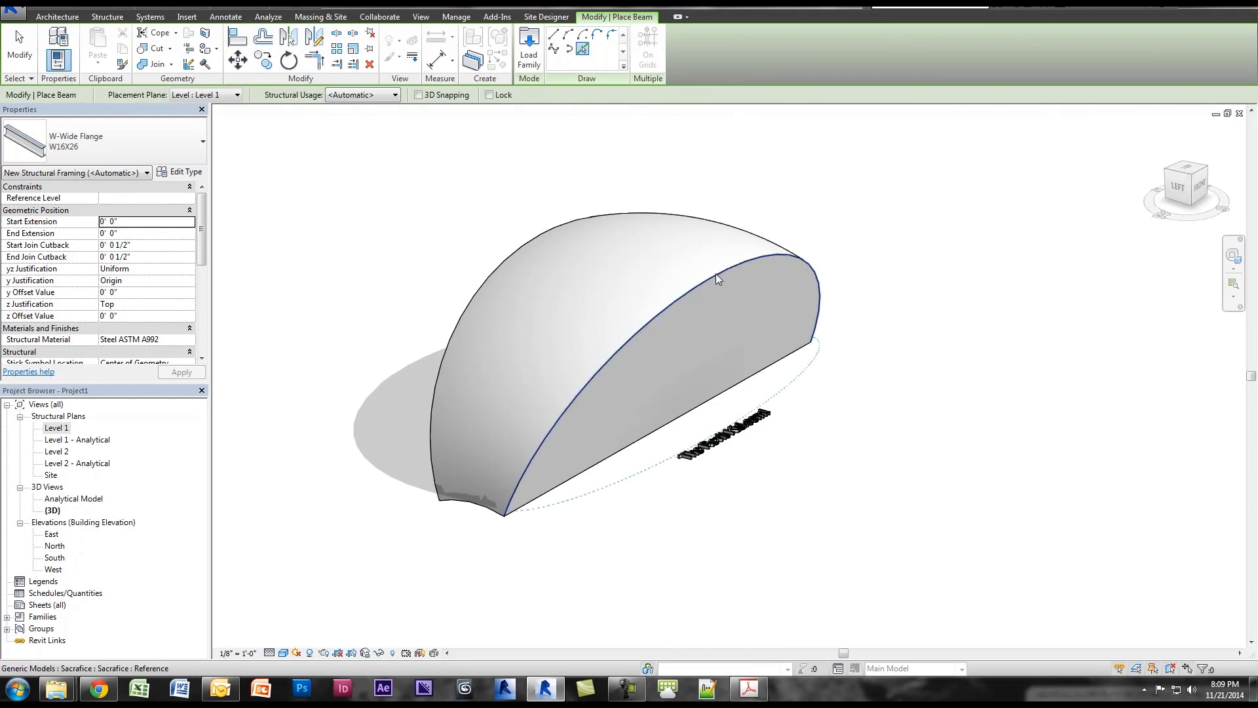
left_click(714, 272)
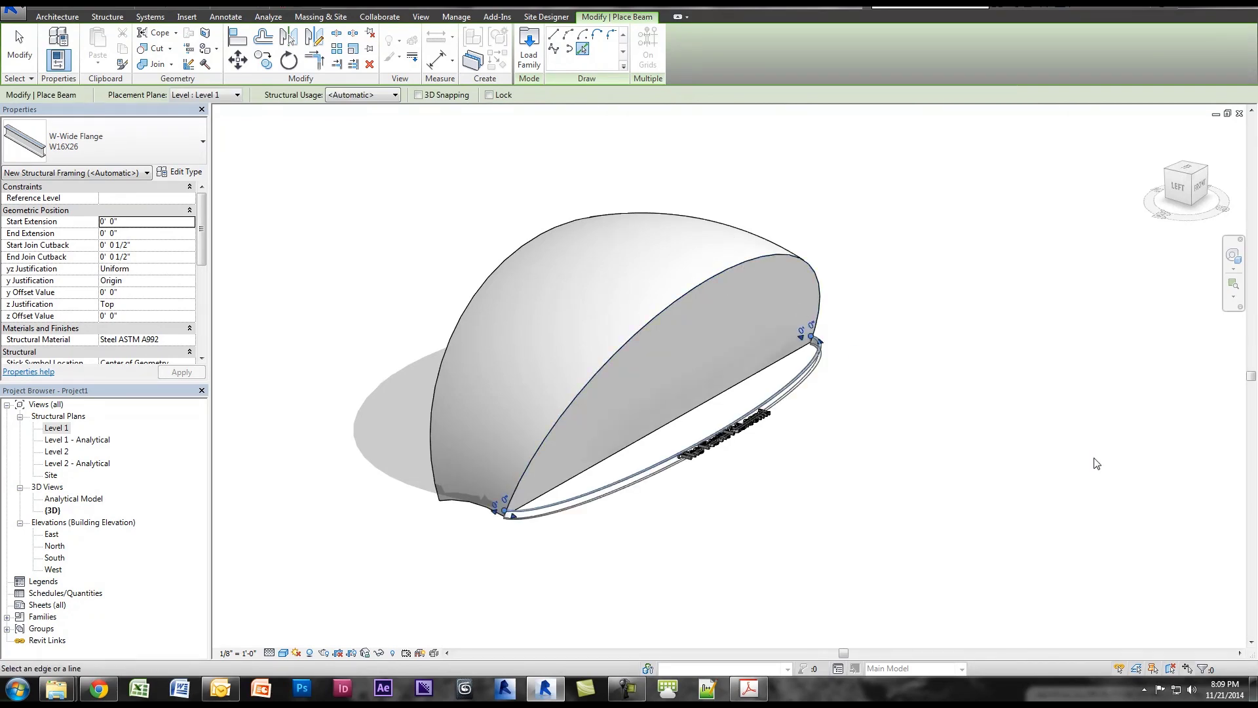
middle_click_drag(1070, 459, 827, 449, "shift")
Step: Delete the misplaced beam that landed along the base edge
key("Escape")
key("Escape")
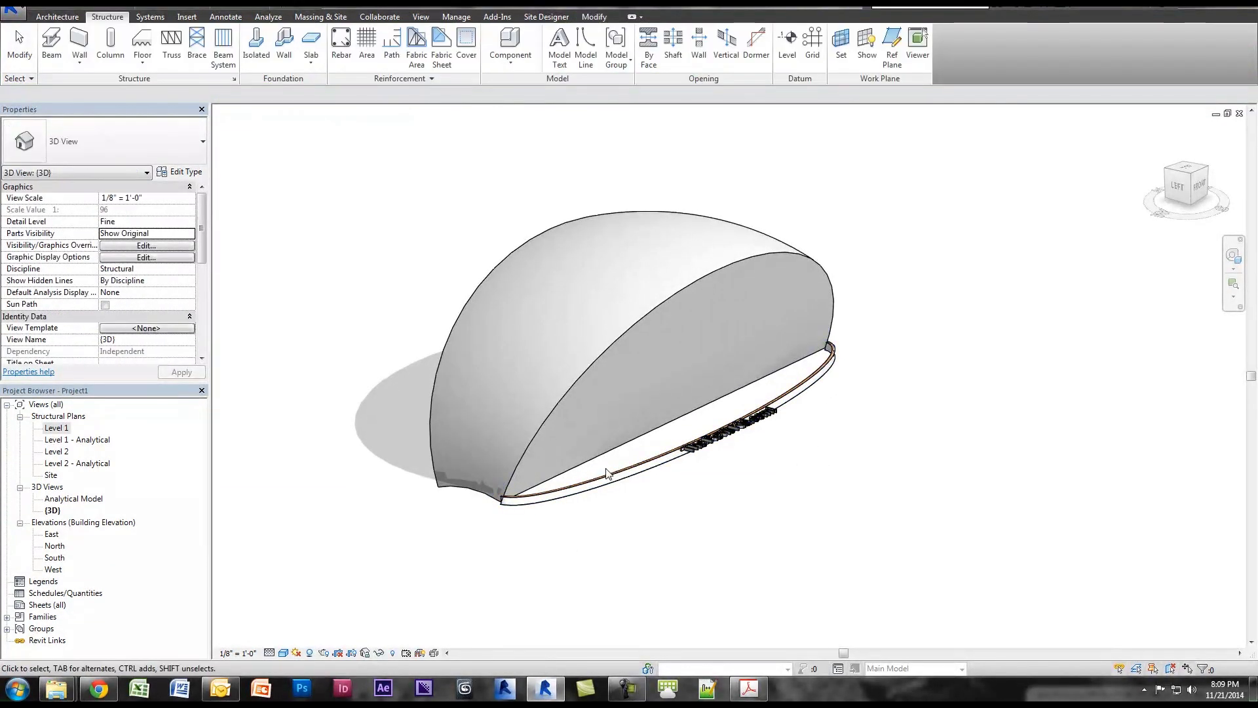
left_click_drag(629, 509, 592, 467)
key("Delete")
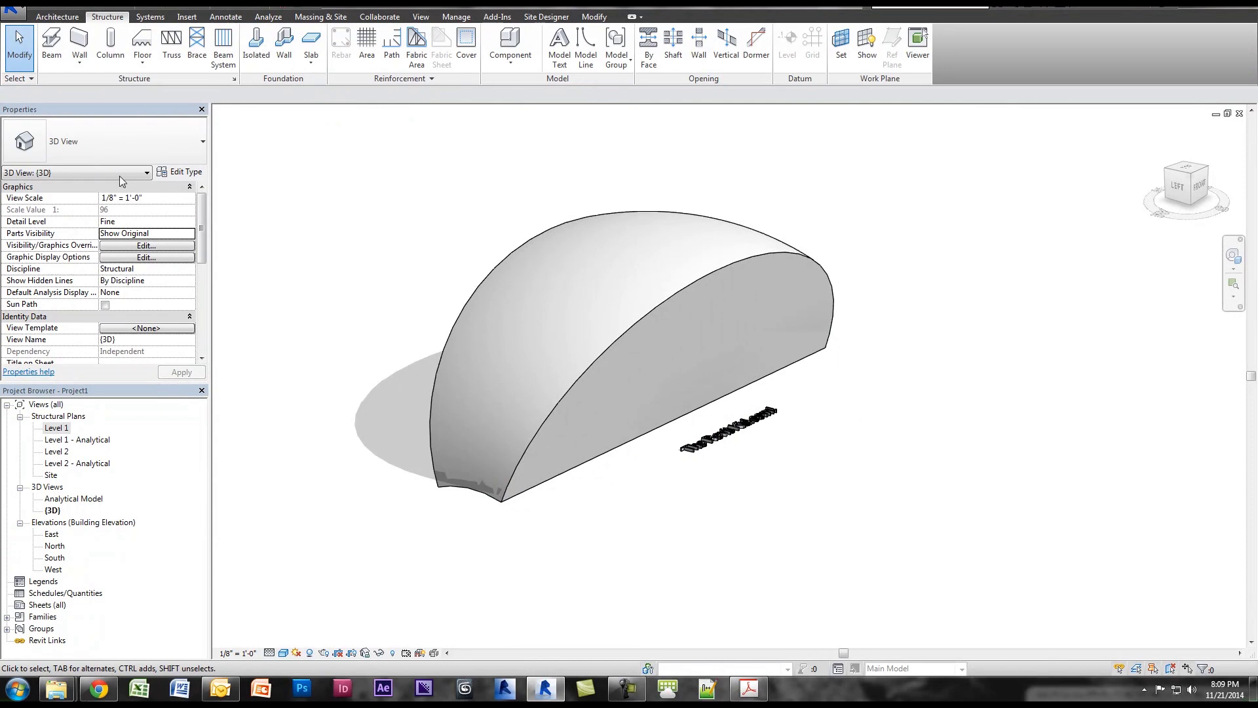
Step: Pick both arched edges of the wedge as W16X26 beam paths with 3D snapping on
left_click(61, 55)
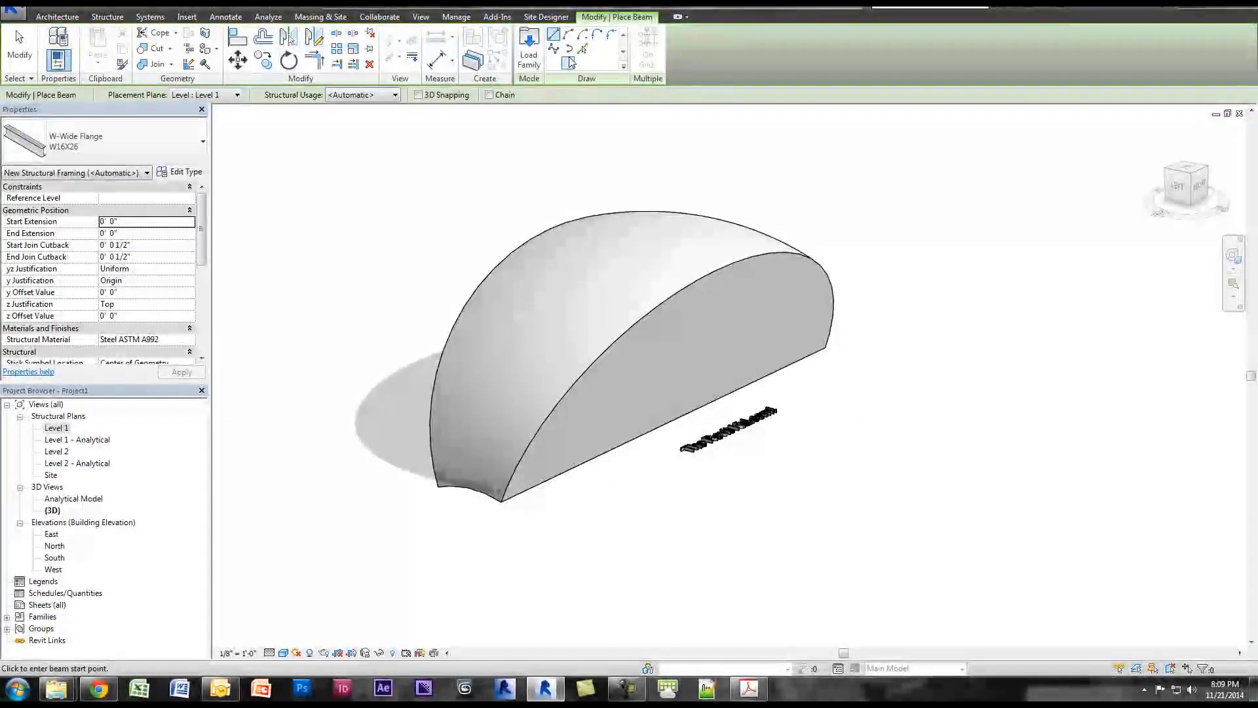
left_click(581, 51)
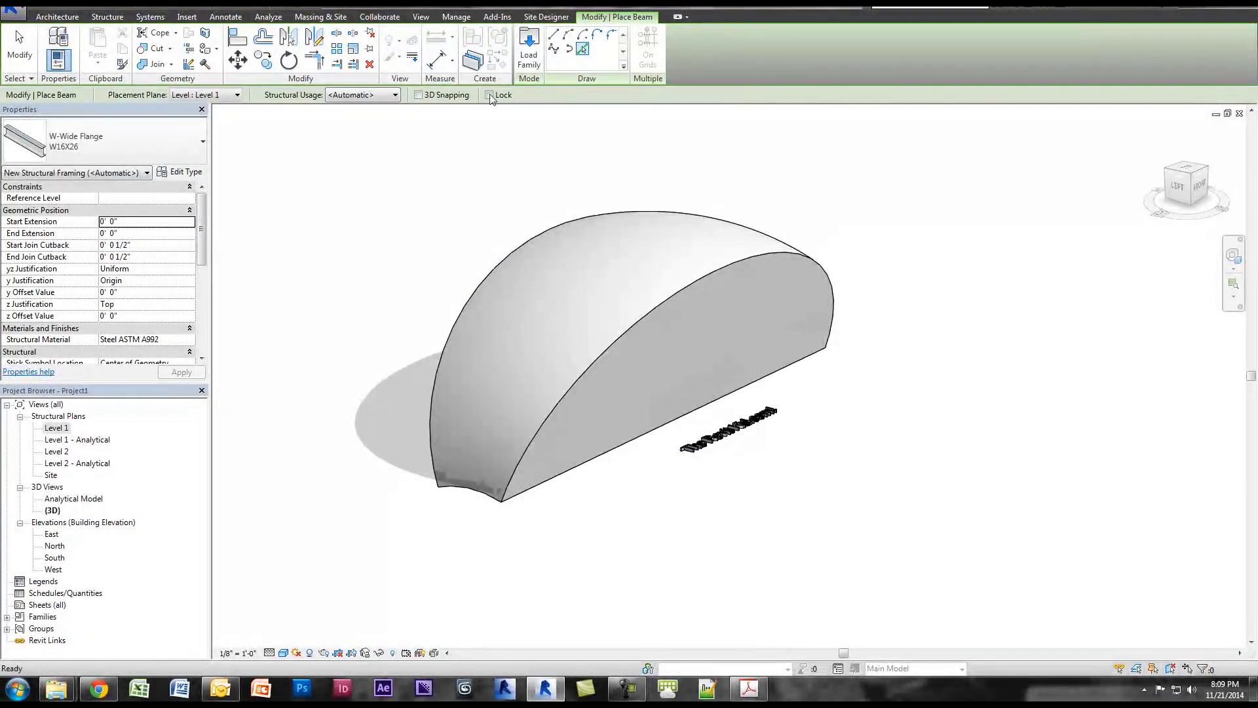
left_click(418, 95)
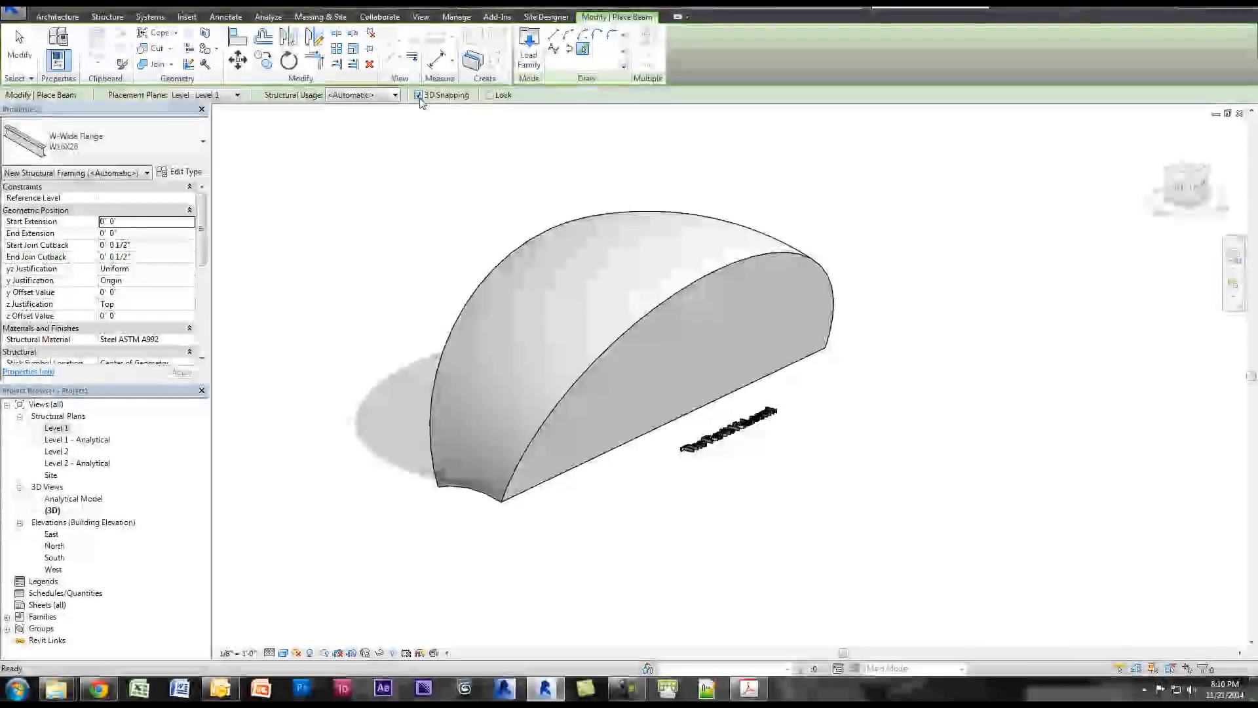
left_click(678, 289)
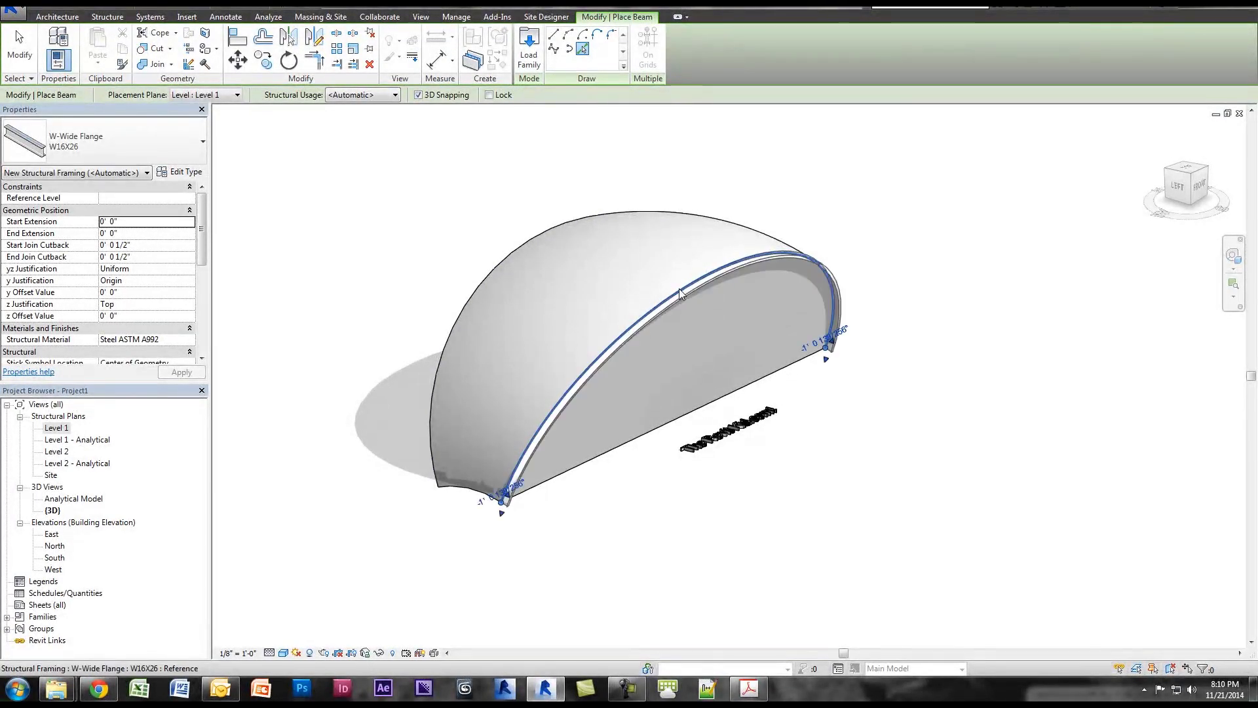
left_click(491, 270)
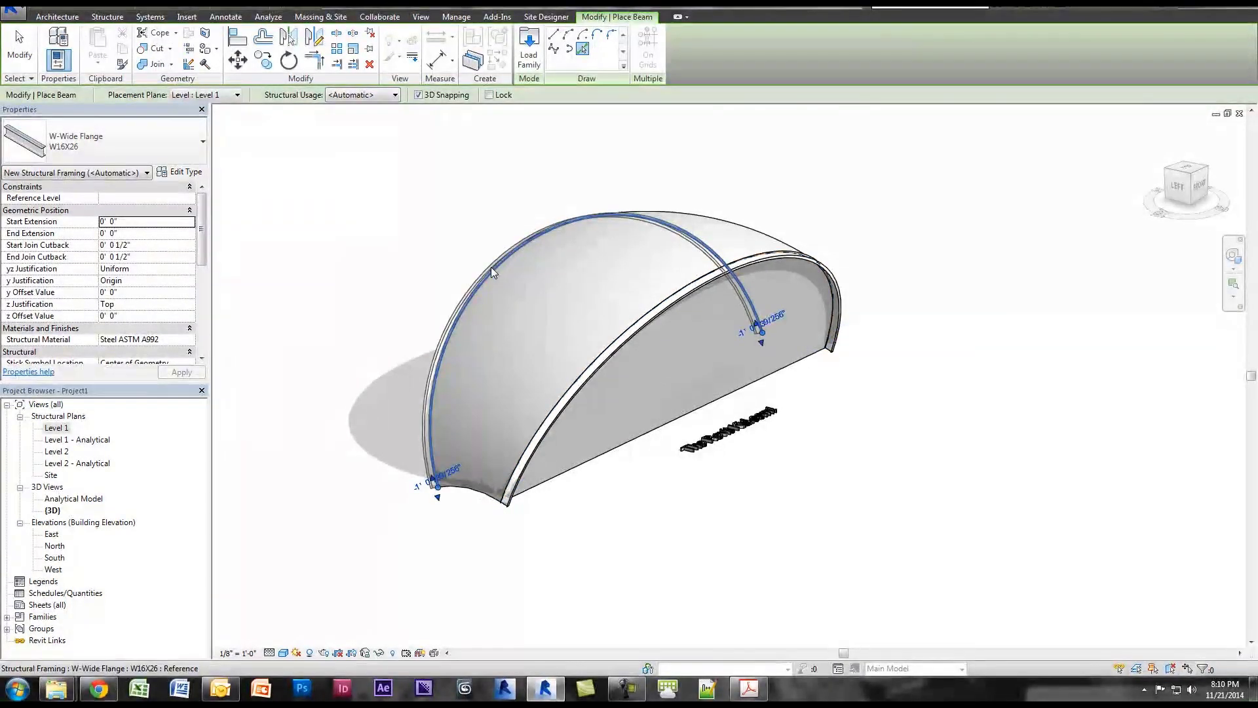
key("Escape")
key("Escape")
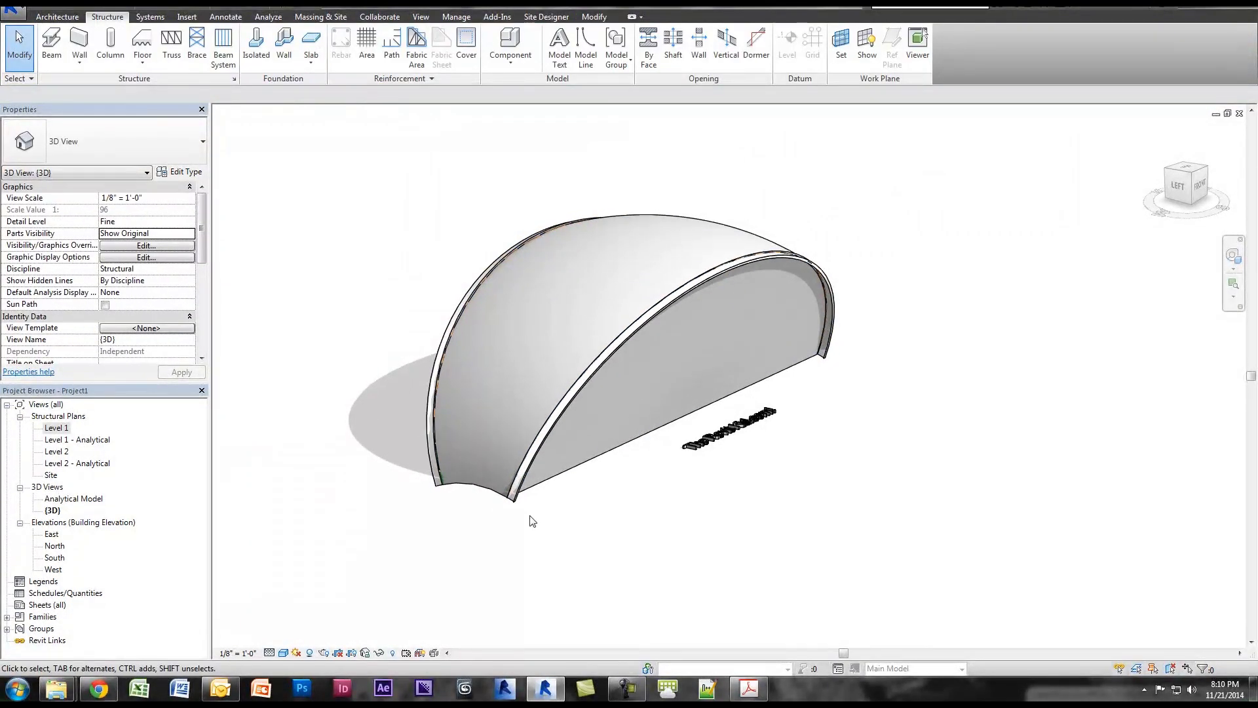
scroll(500, 500, "up", 6)
Step: Set Cross-Section Rotation to 90° on both arch beams, then select the sacrificial wedge
scroll(556, 470, "up", 2)
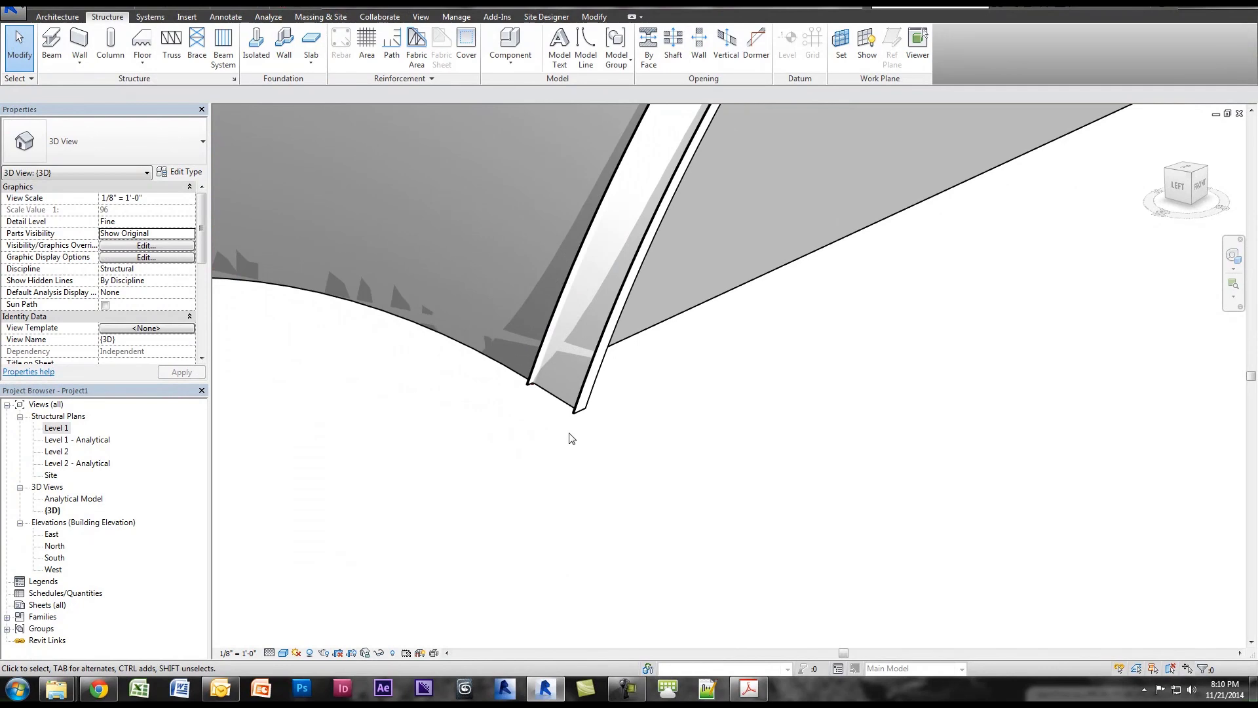
left_click(576, 411)
middle_click_drag(682, 475, 833, 512)
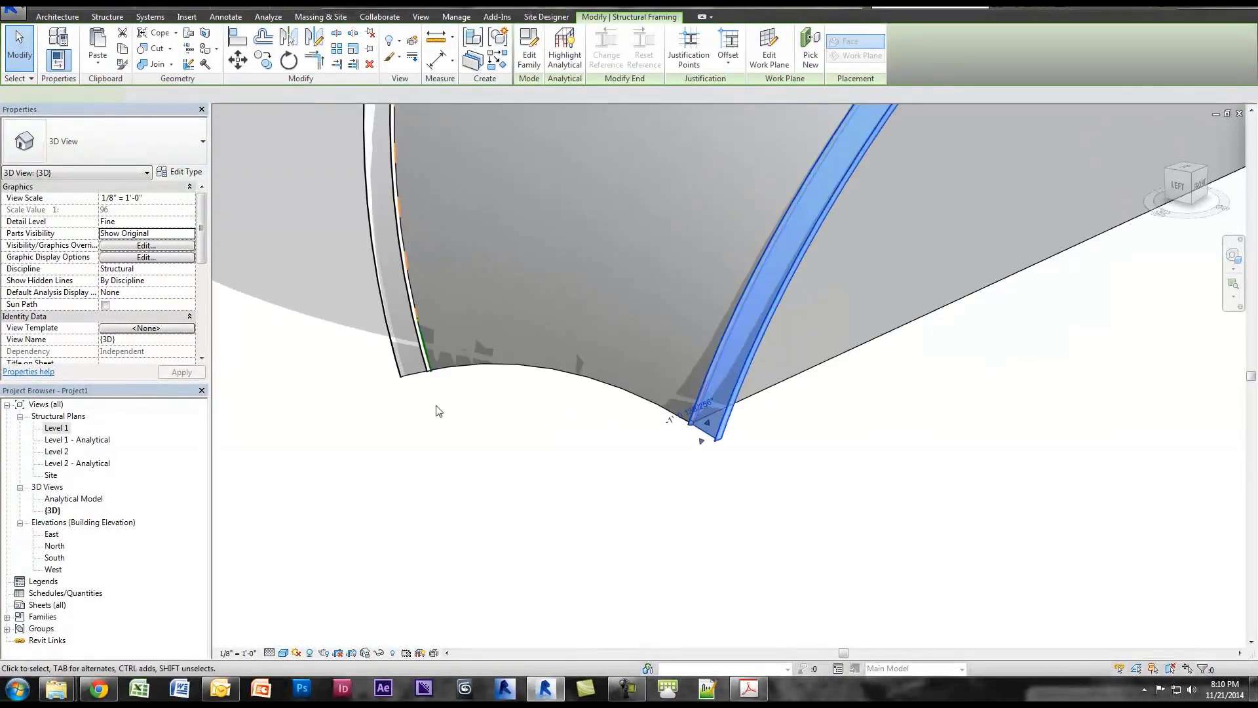
left_click(415, 374)
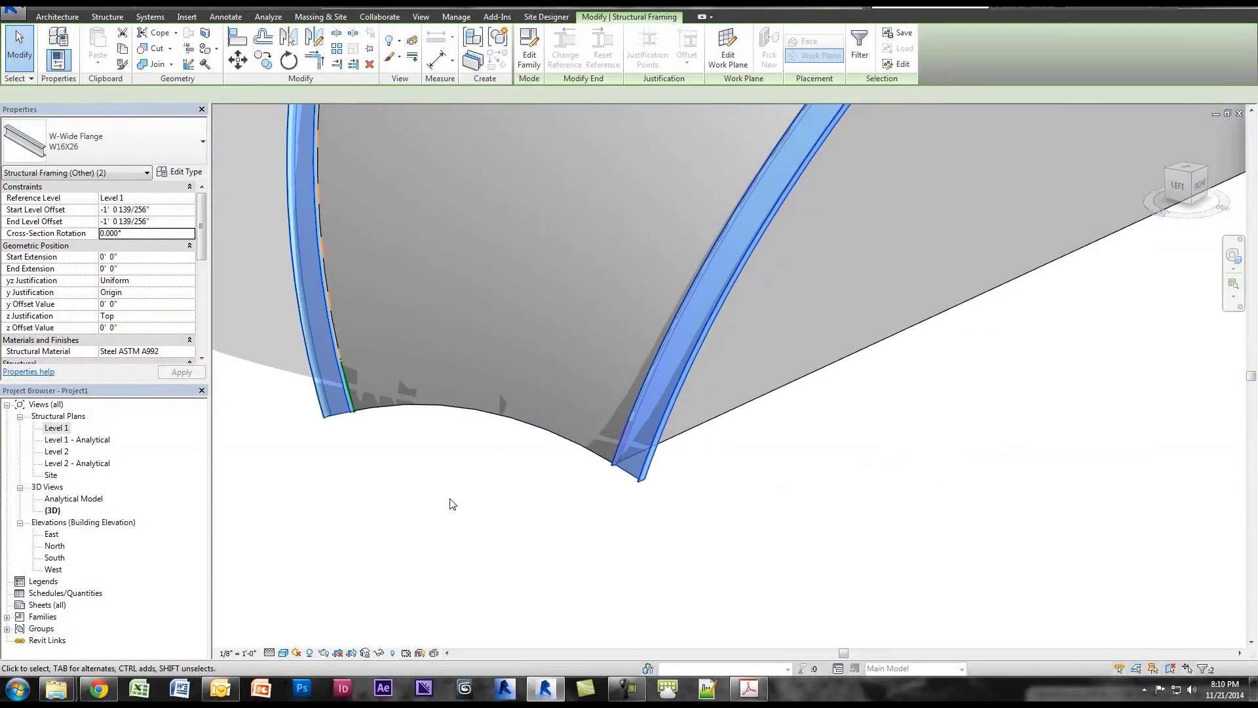
scroll(452, 502, "down", 6)
left_click(141, 234)
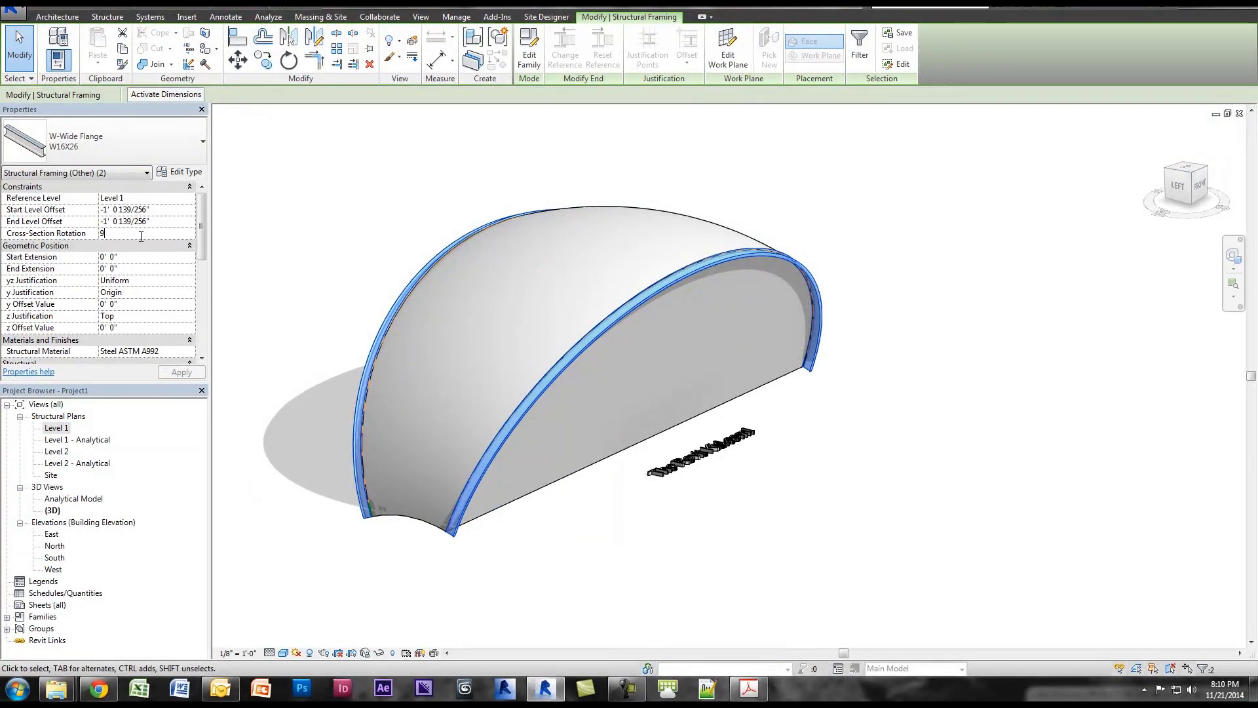
left_click(181, 371)
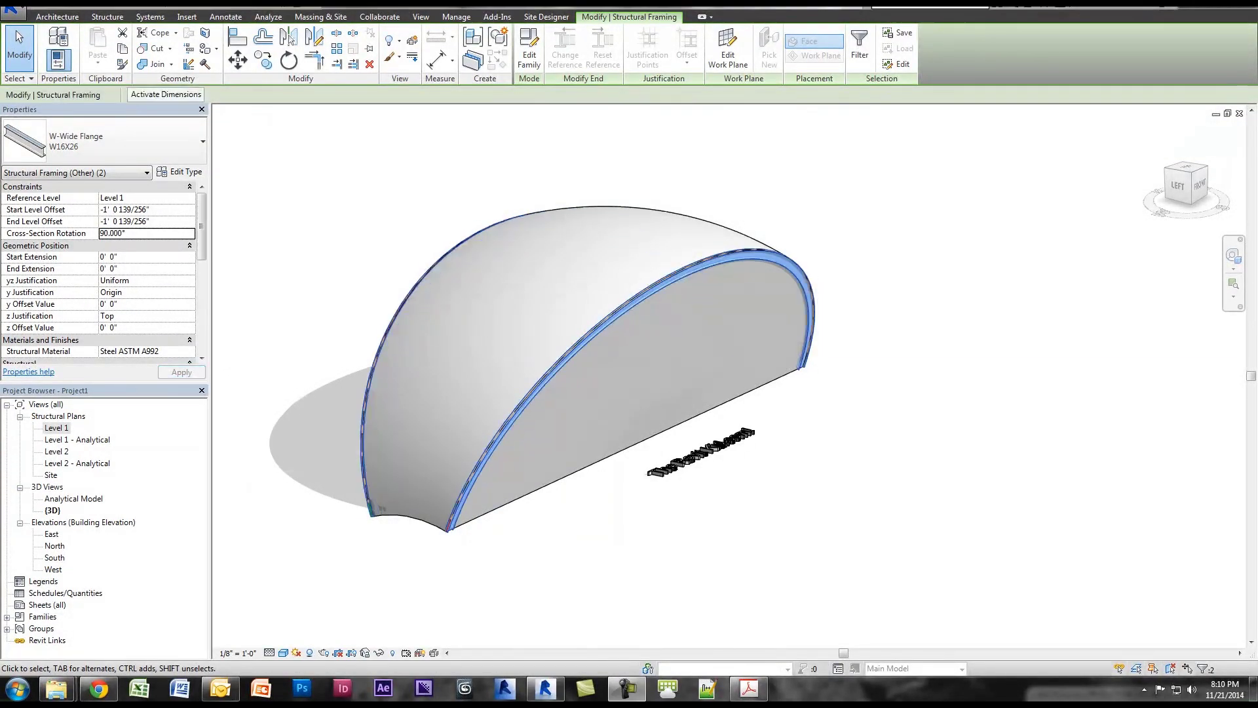
left_click(504, 516)
right_click(503, 515)
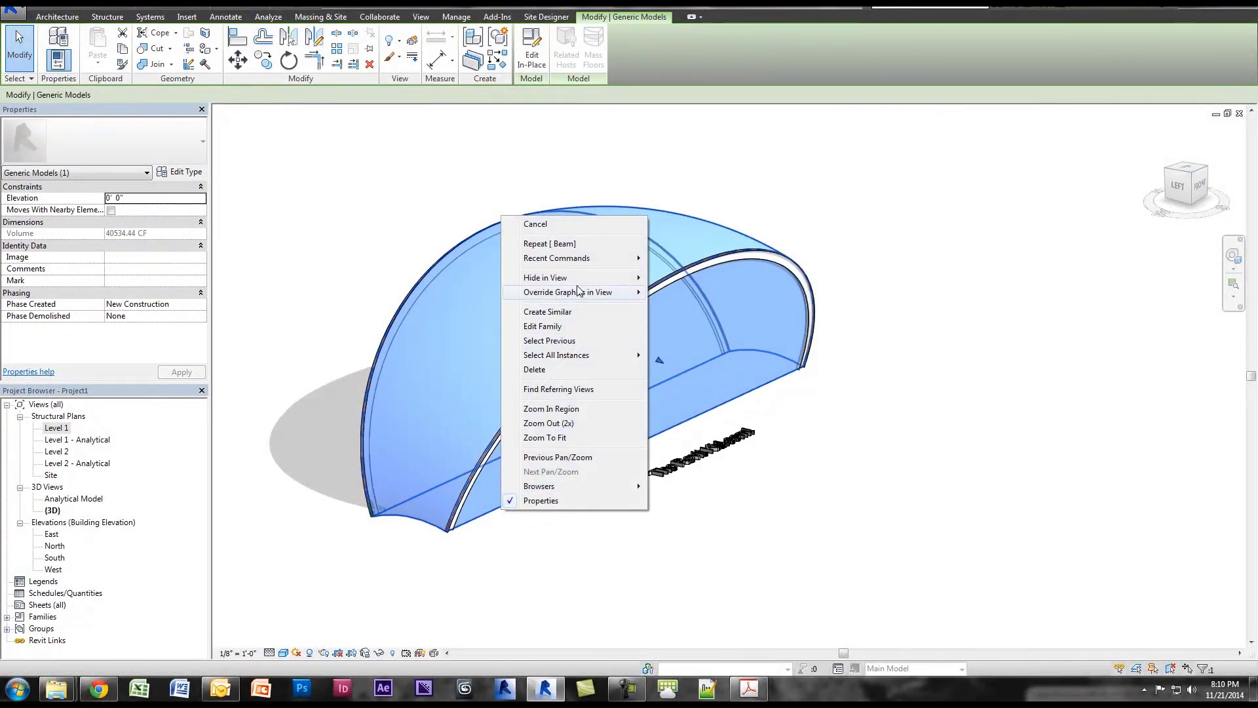
Step: Hide the wedge-shaped sacrificial model in this view, leaving the arches side-on
mouse_move(577, 277)
left_click(670, 277)
middle_click_drag(563, 545, 569, 448, "shift")
scroll(534, 482, "up", 10)
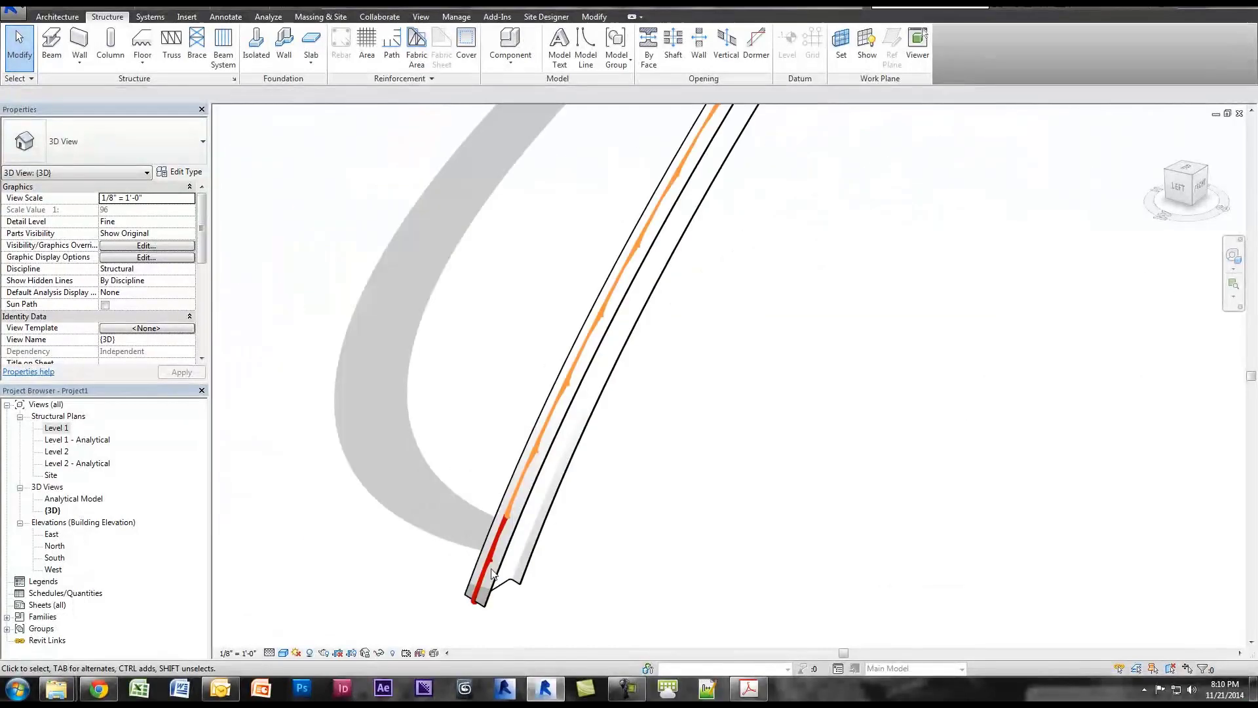
Step: Select one arch beam, confirm its type is W16X26, then deselect it
left_click(505, 561)
scroll(504, 561, "down", 10)
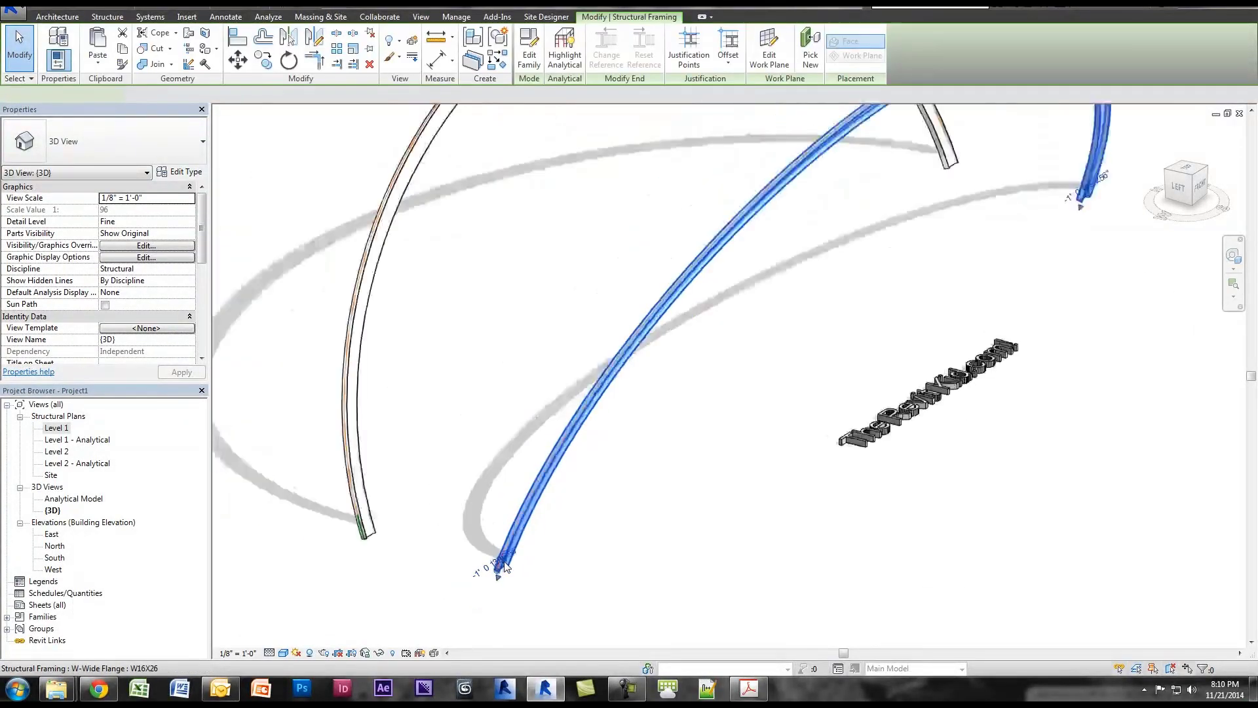
left_click(145, 150)
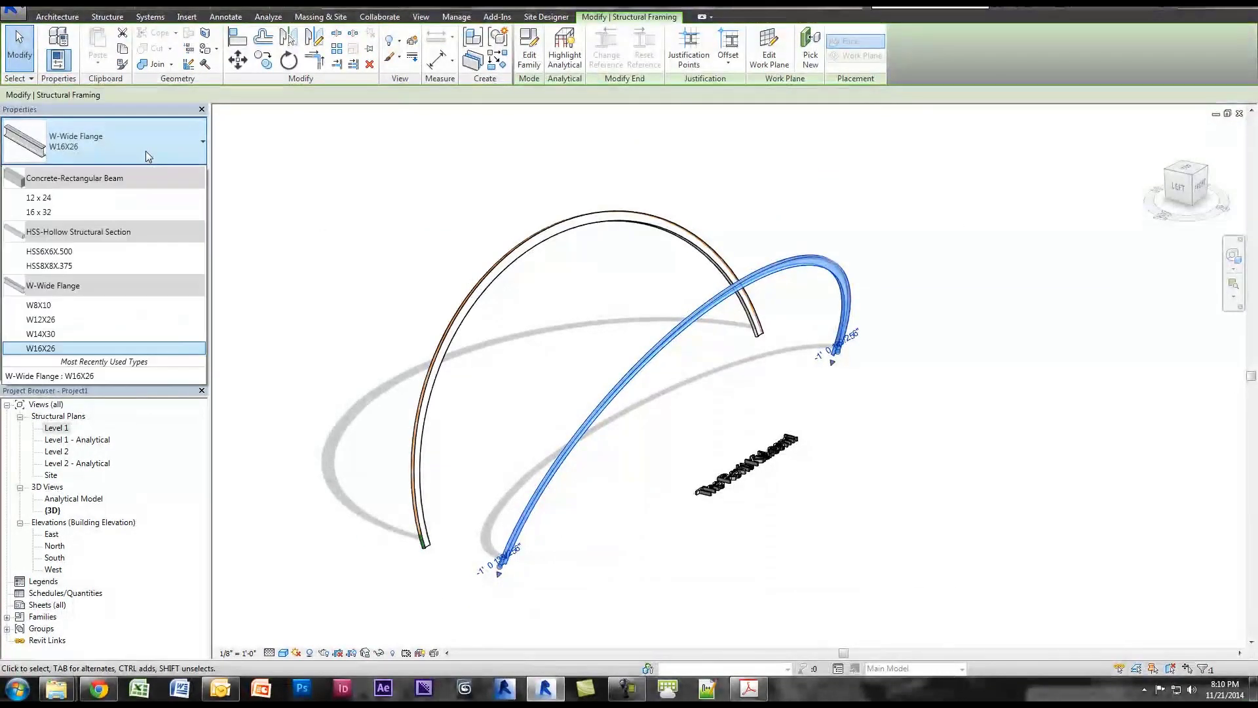
left_click(98, 257)
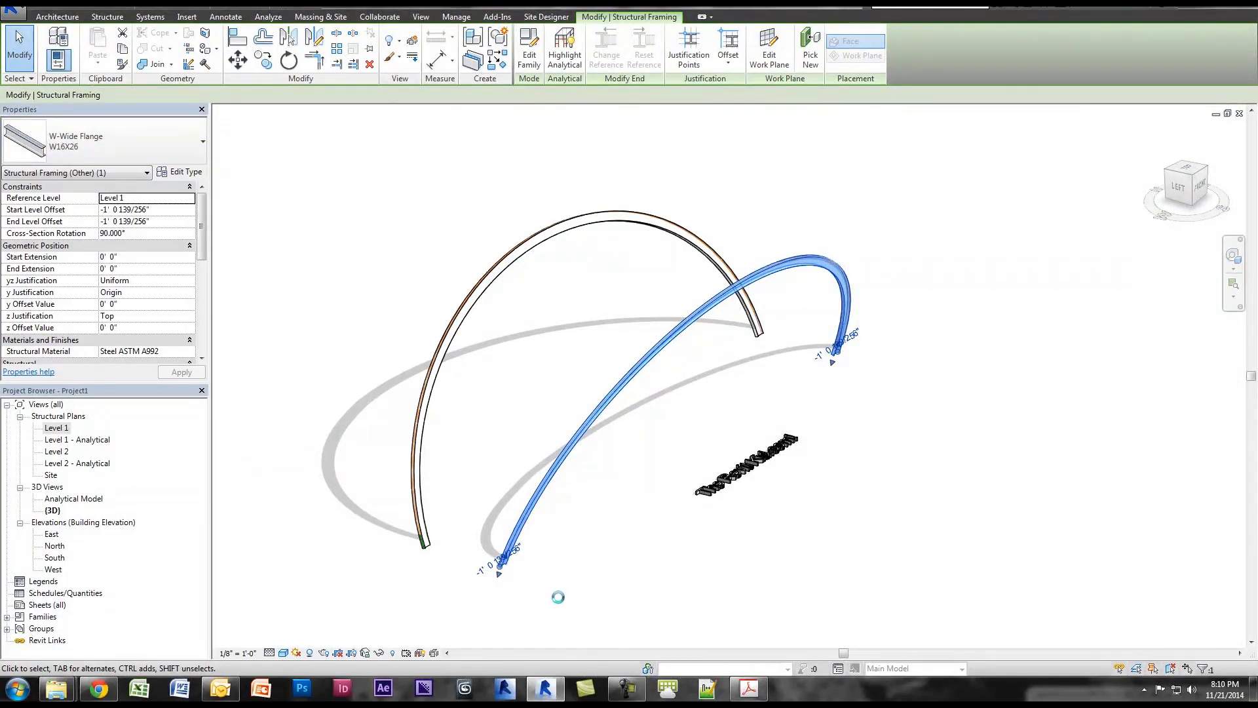
left_click(502, 583)
scroll(503, 583, "up", 3)
scroll(500, 554, "down", 4)
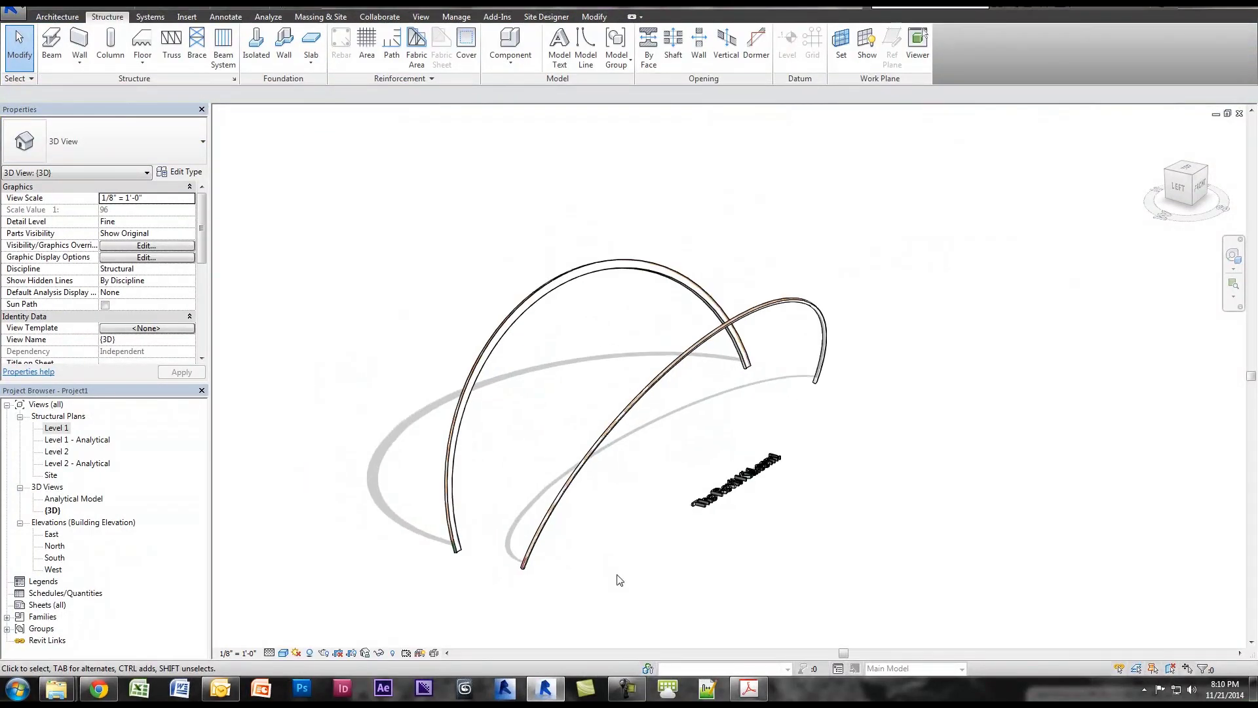